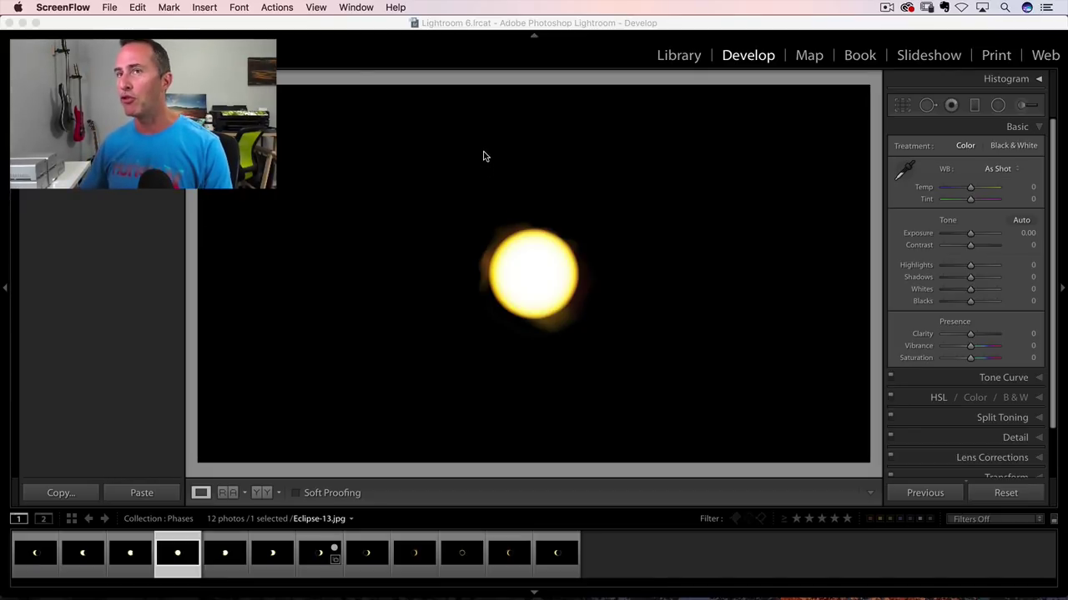
Switch to Lightroom and look through all the eclipse photos in the Phases collection, from Eclipse-10.jpg to Eclipse-9.jpg
click(441, 30)
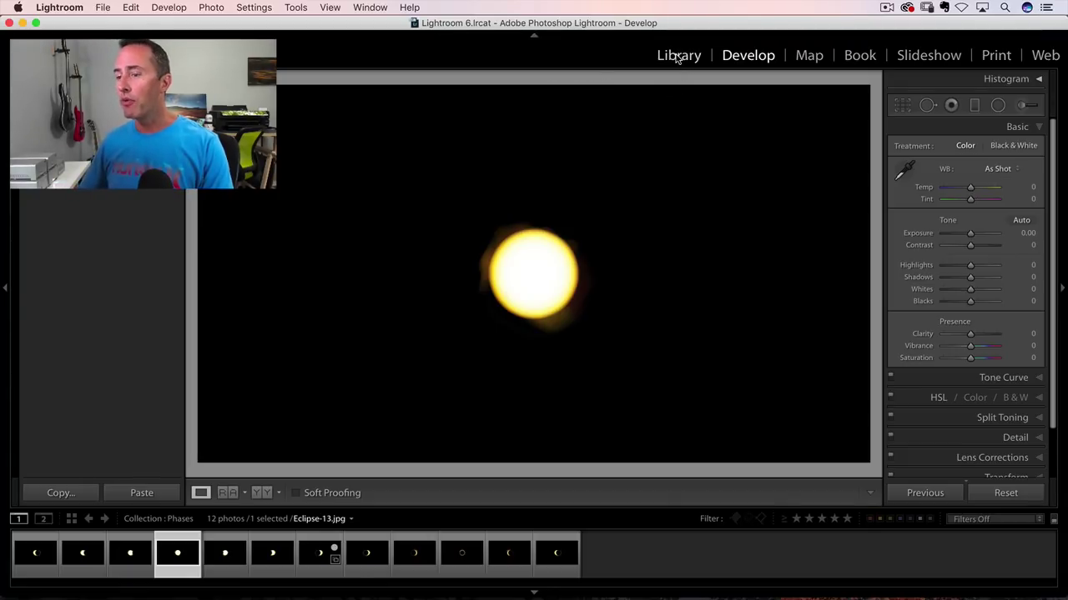
click(36, 552)
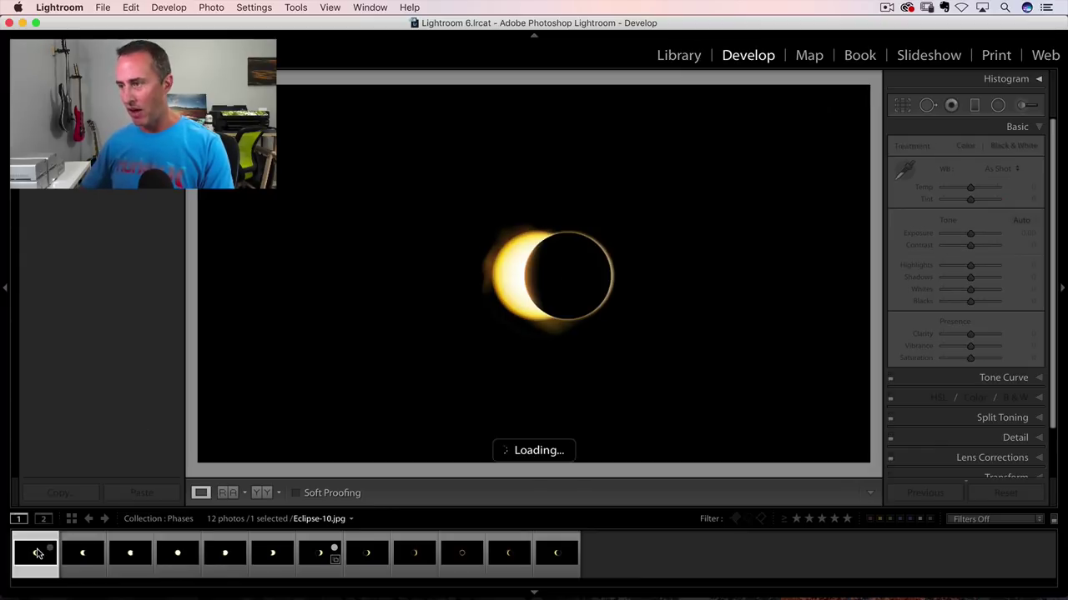
key(Right)
key(Right)
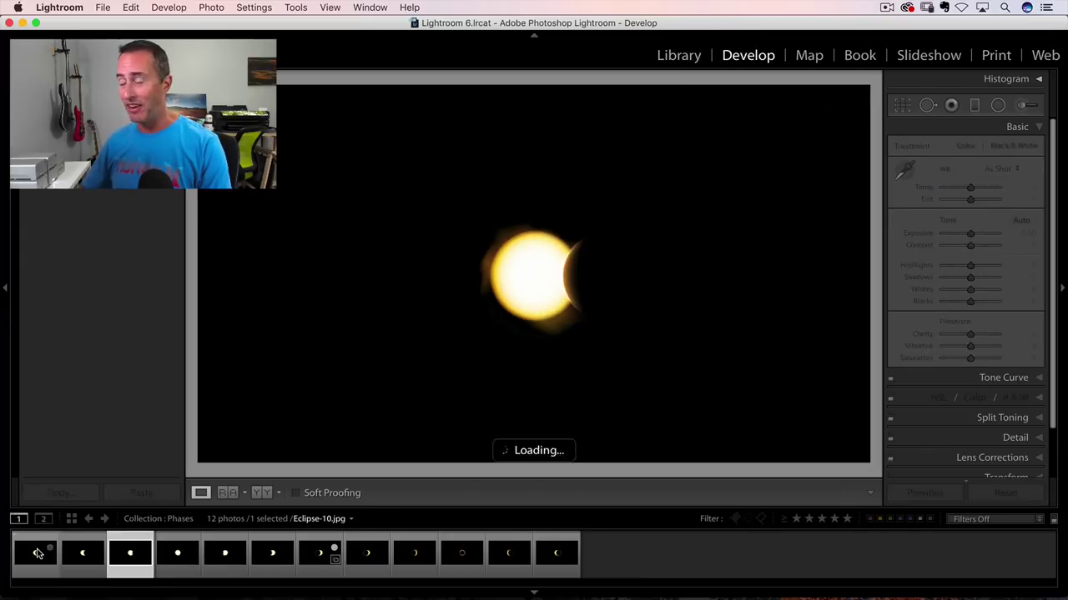
key(Right)
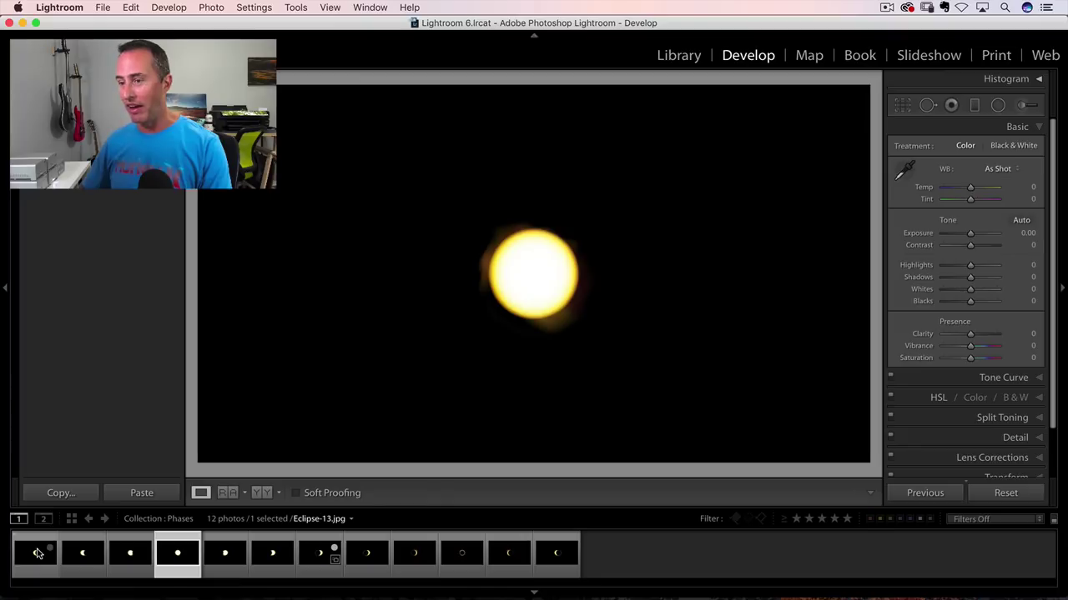
key(Right)
key(Right)
key(Right)
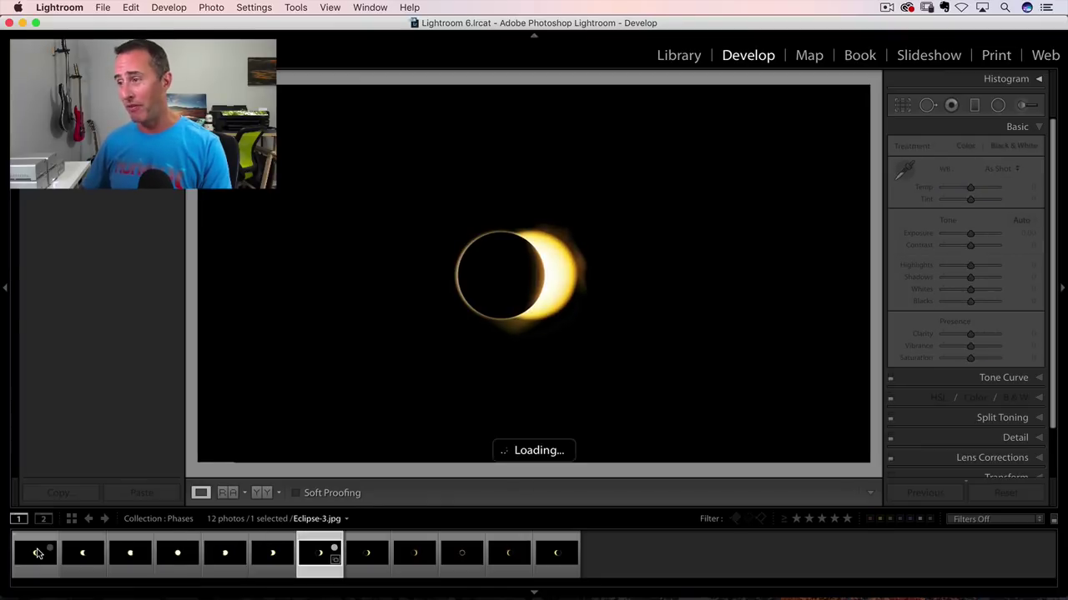
key(Right)
key(Right)
key(Right)
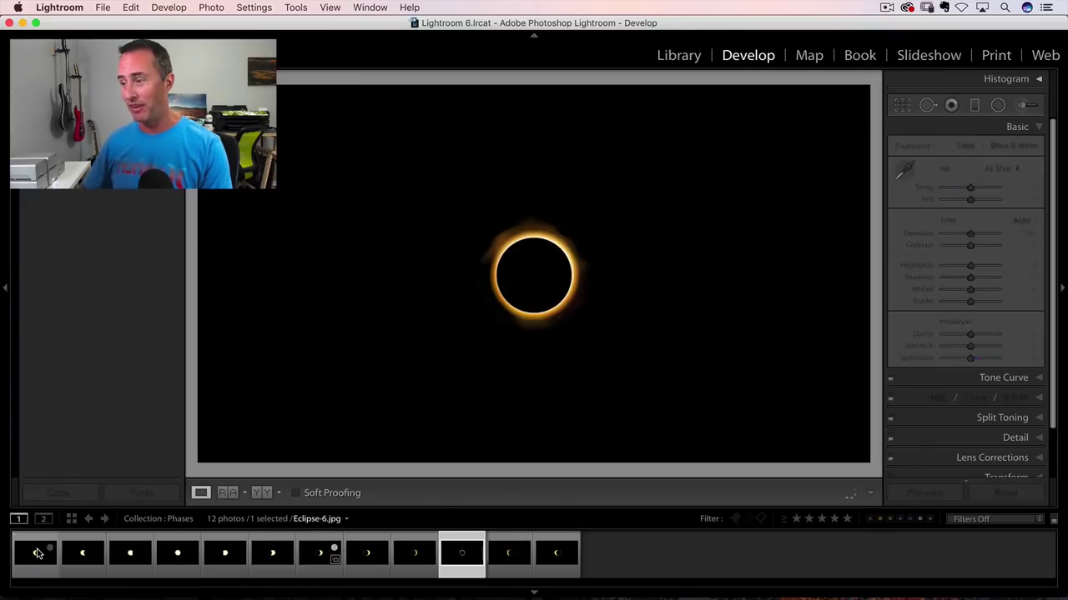
key(Right)
key(Right)
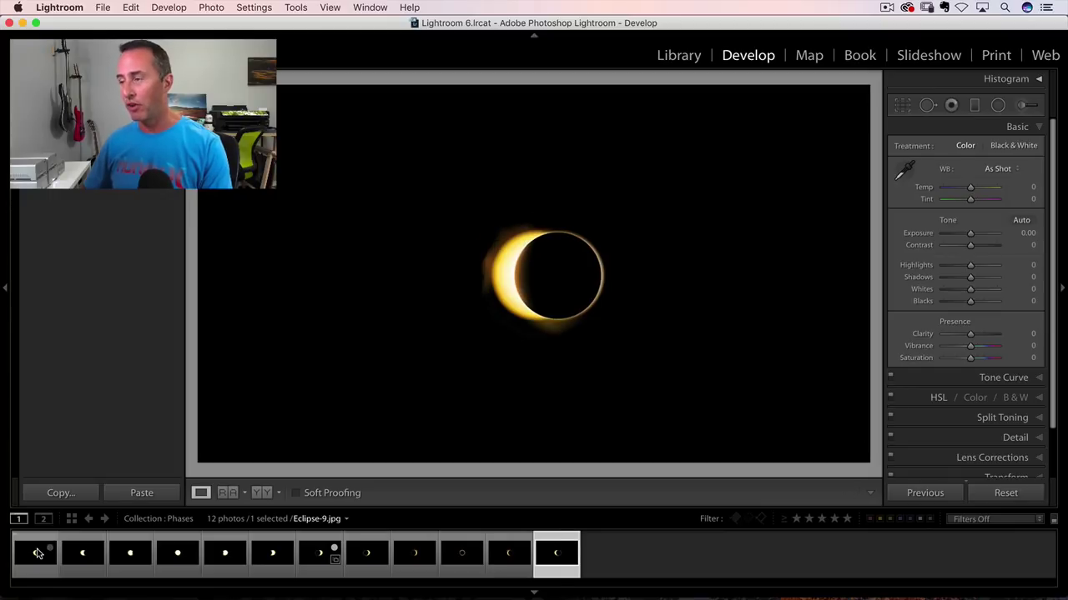
Go back through the eclipse photos in reverse order to the first one, Eclipse-10.jpg
key(Left)
key(Left)
key(Left)
key(Left)
key(Left)
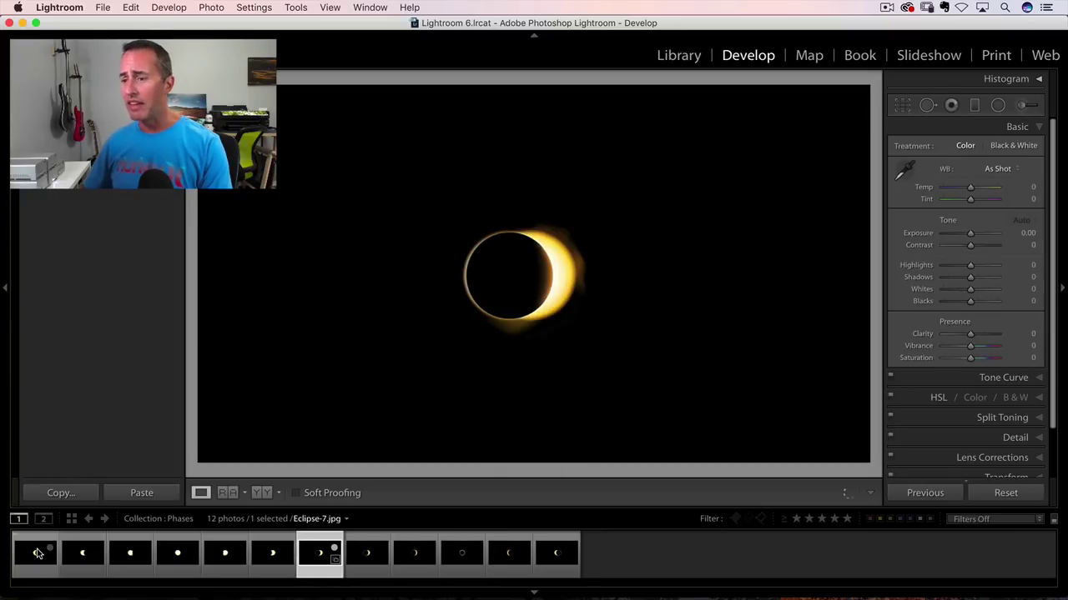
key(Left)
key(Left)
key(Left)
key(Left)
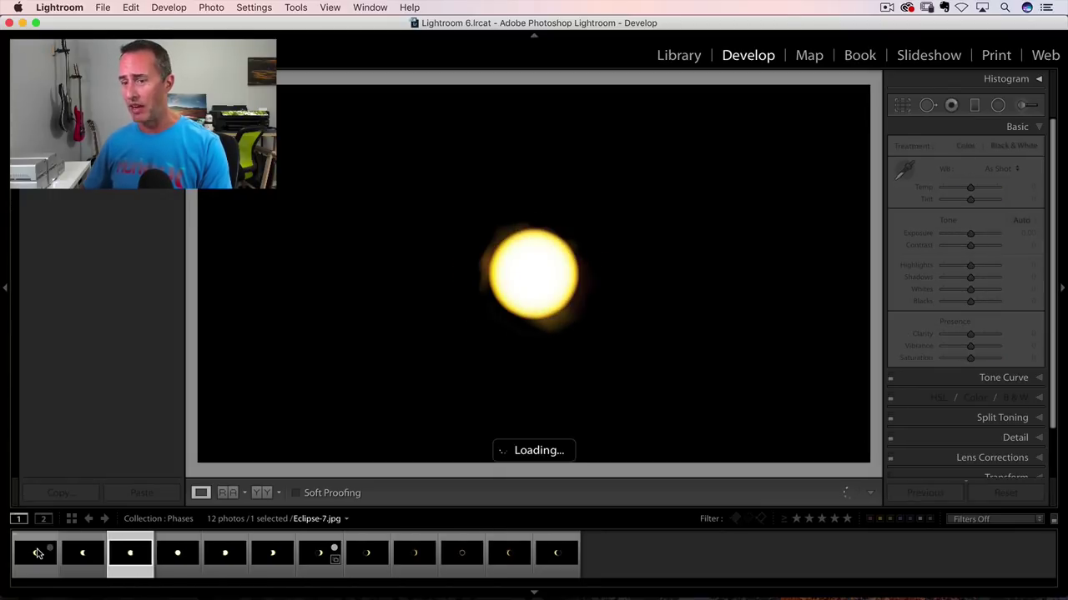
key(Left)
key(Left)
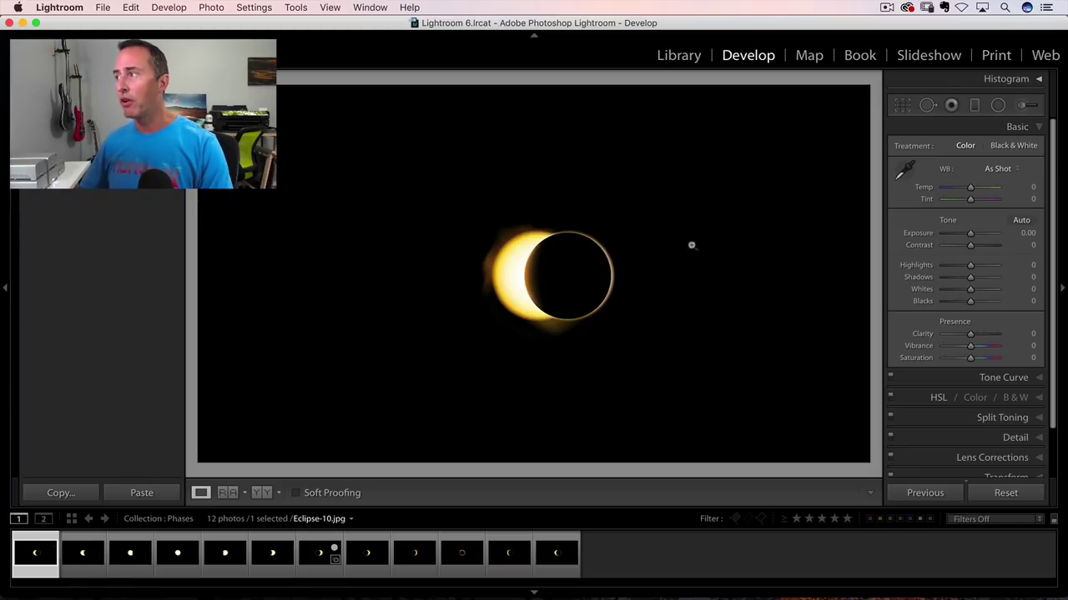
Give Eclipse-10.jpg a 1 x 1 crop and shrink it evenly around its centre to frame the eclipse closely
click(903, 106)
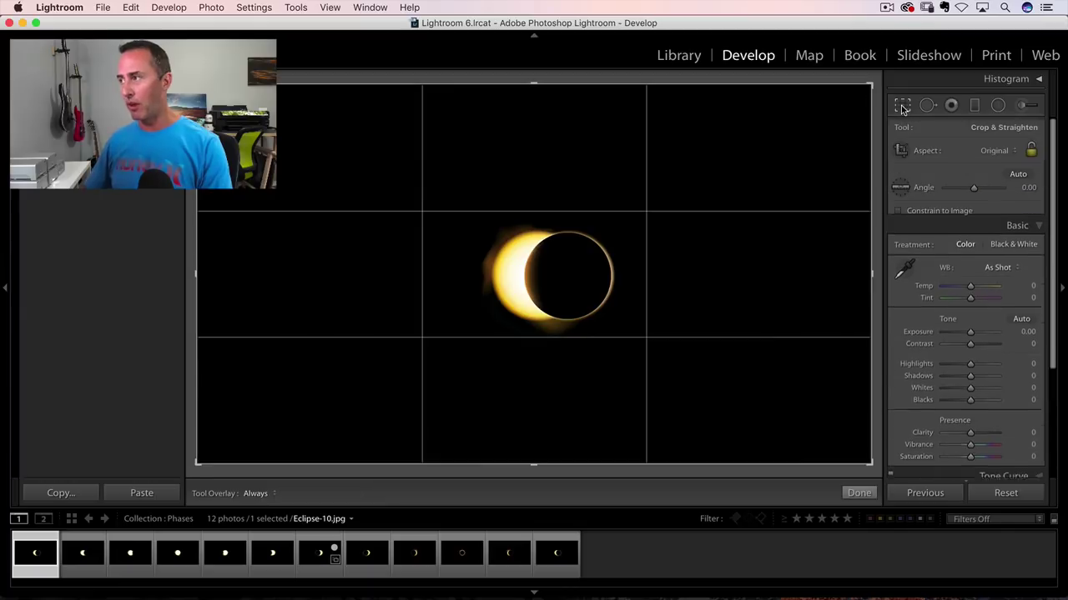
click(1004, 151)
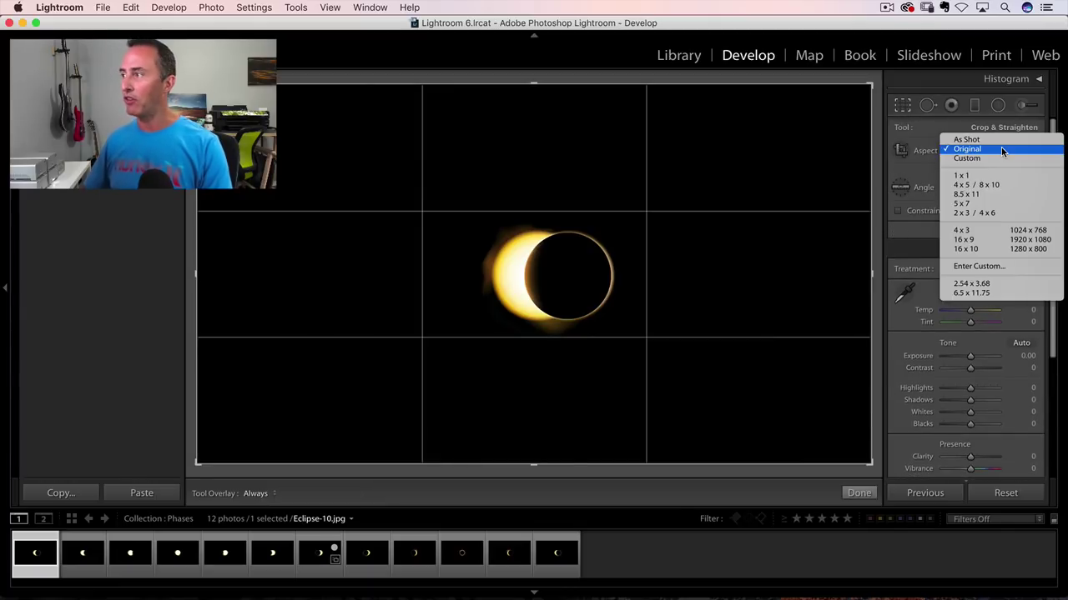
click(960, 176)
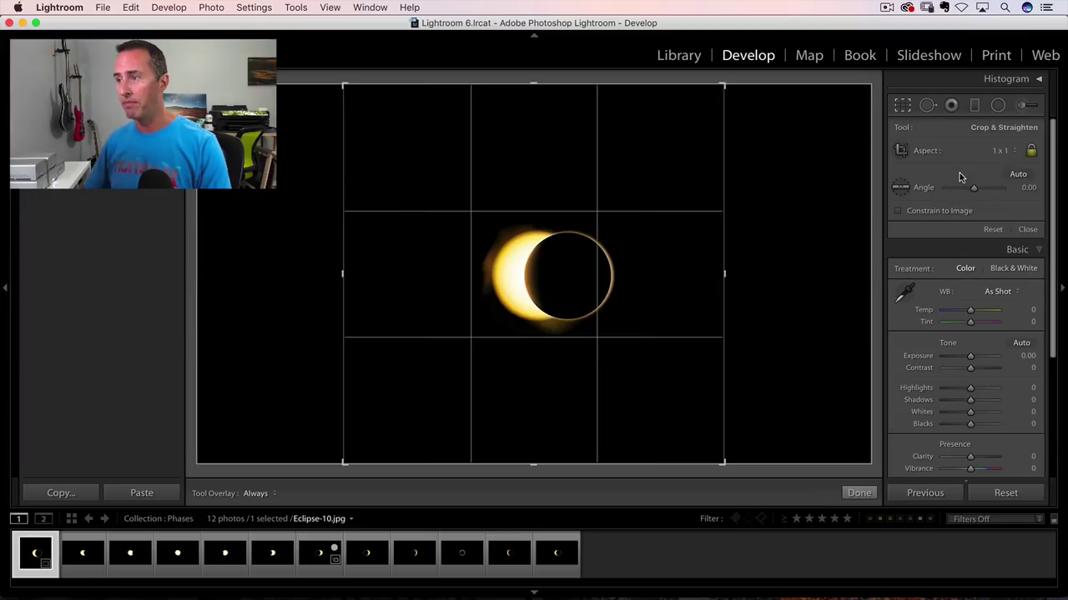
key(alt)
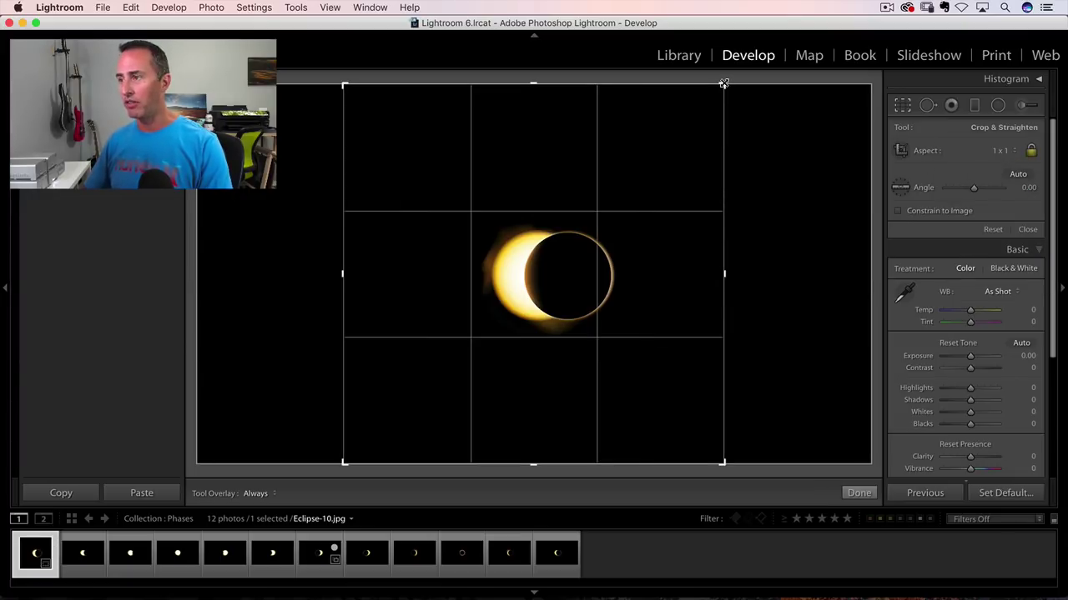
drag(723, 84, 625, 179)
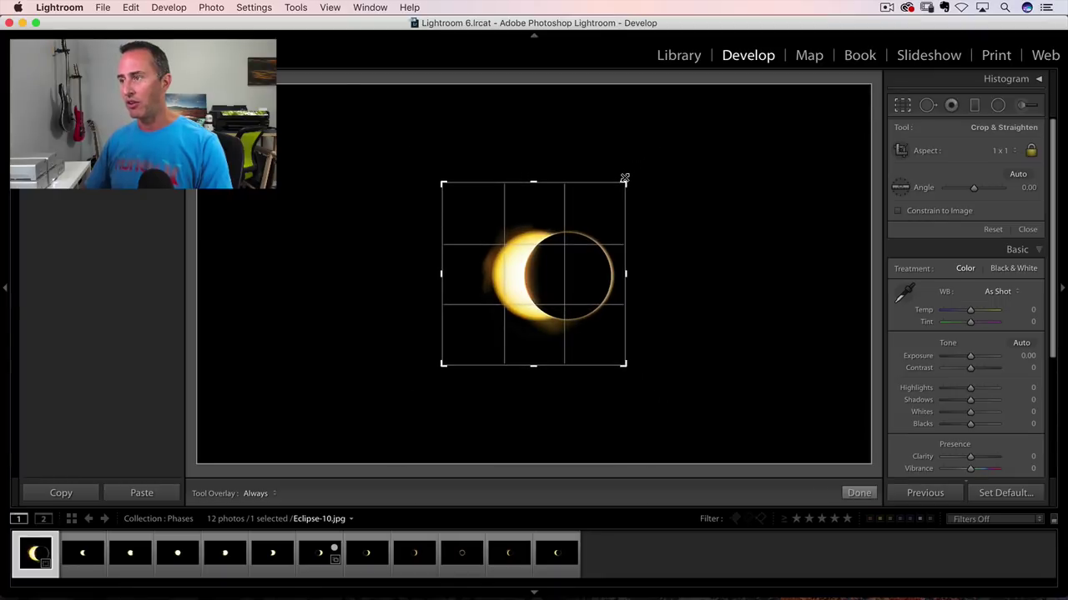
Centre the eclipse inside the square crop of Eclipse-10.jpg, enlarge the crop slightly and apply it
drag(574, 233, 558, 233)
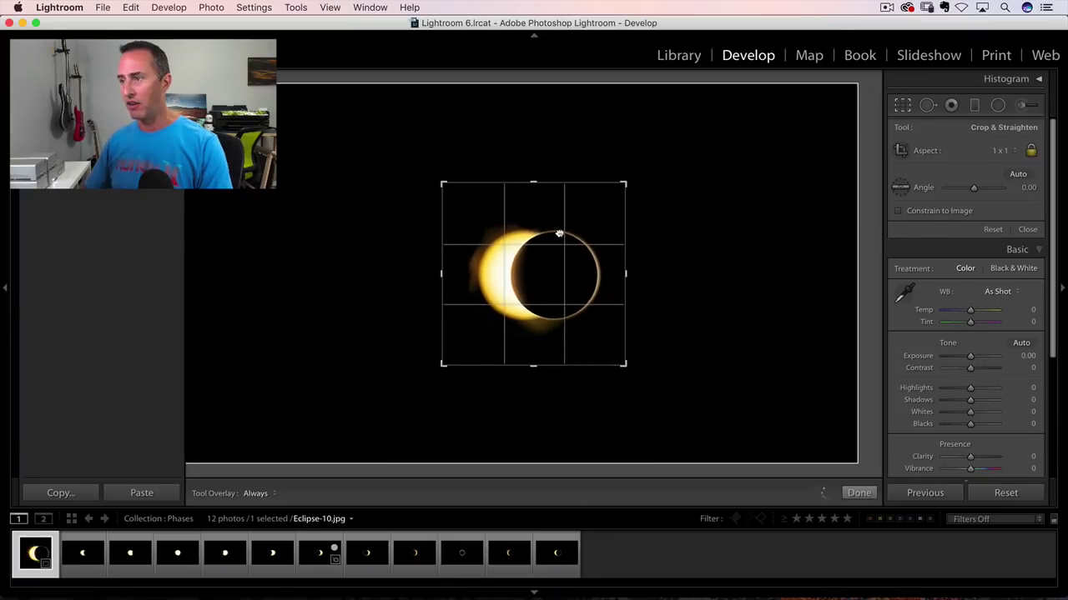
key(alt)
drag(624, 178, 627, 181)
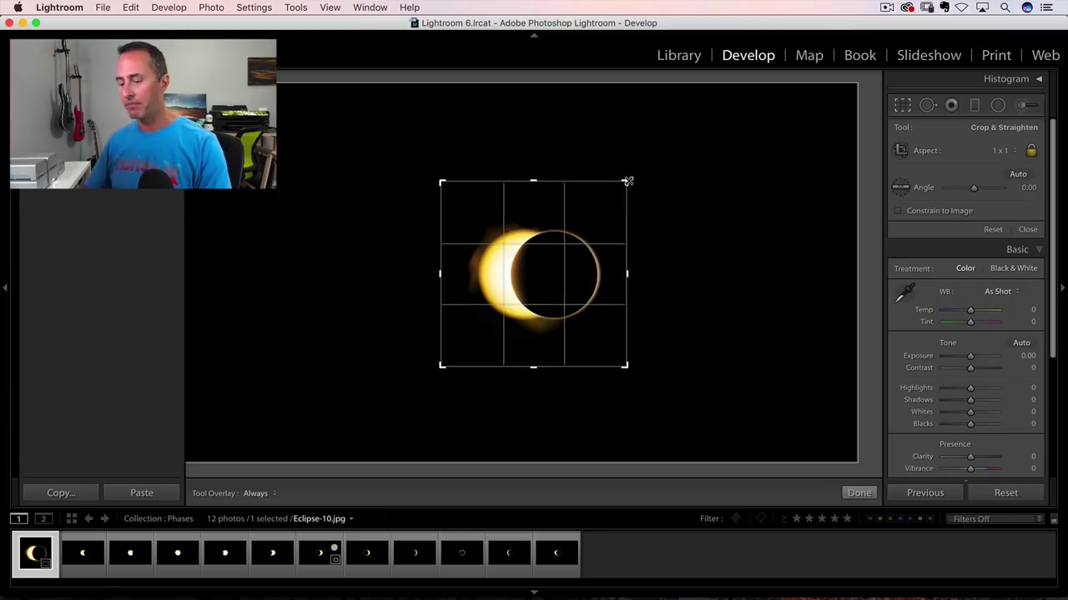
key(Return)
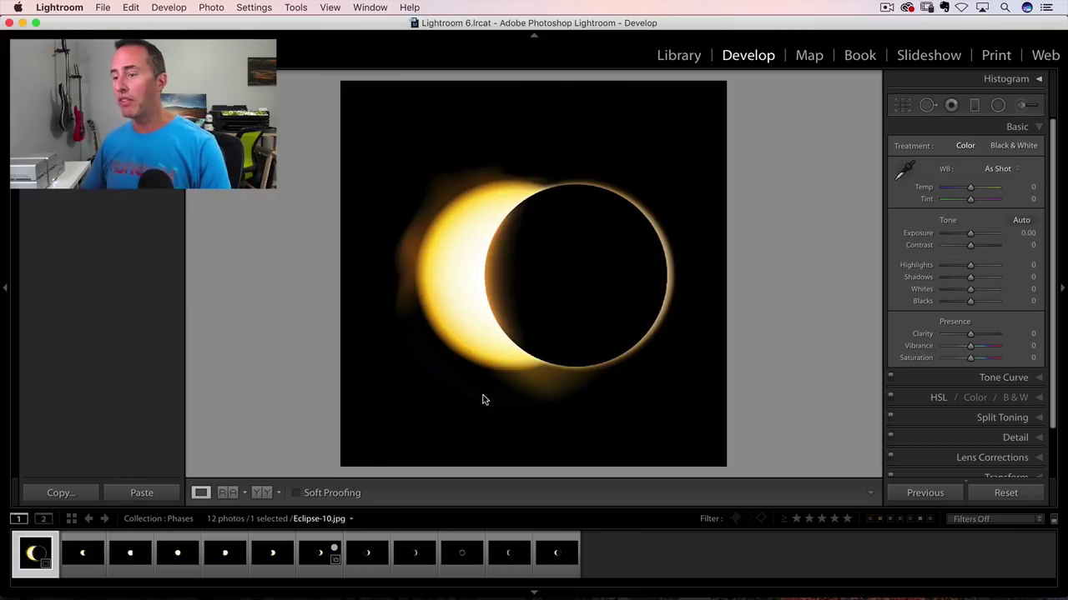
Synchronize the crop, including straighten angle and aspect ratio, from Eclipse-10.jpg to all photos in the collection, then deselect them
shift+click(549, 560)
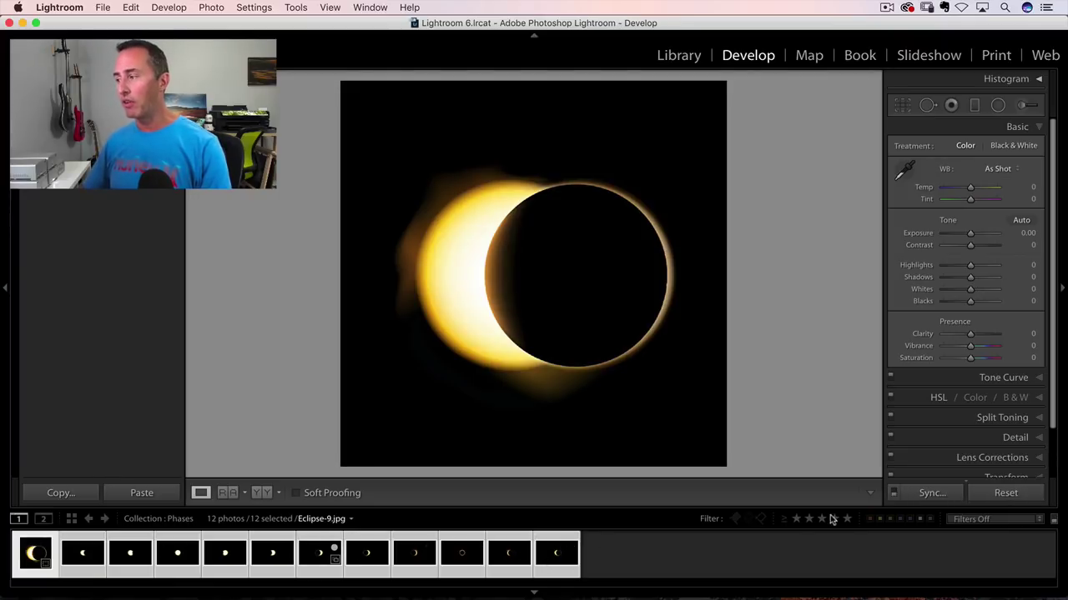
click(931, 493)
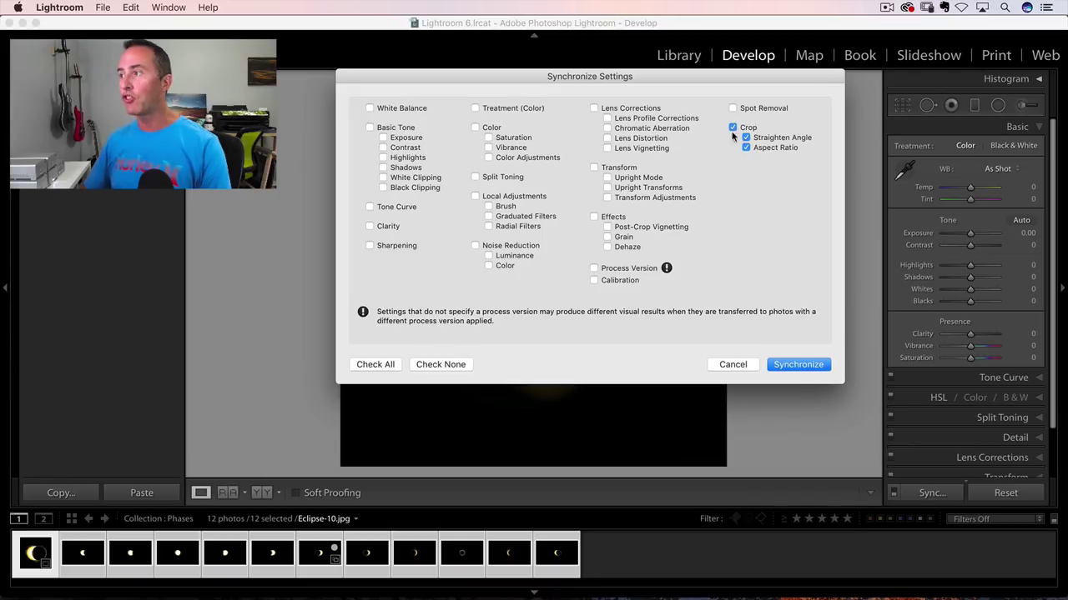
click(786, 365)
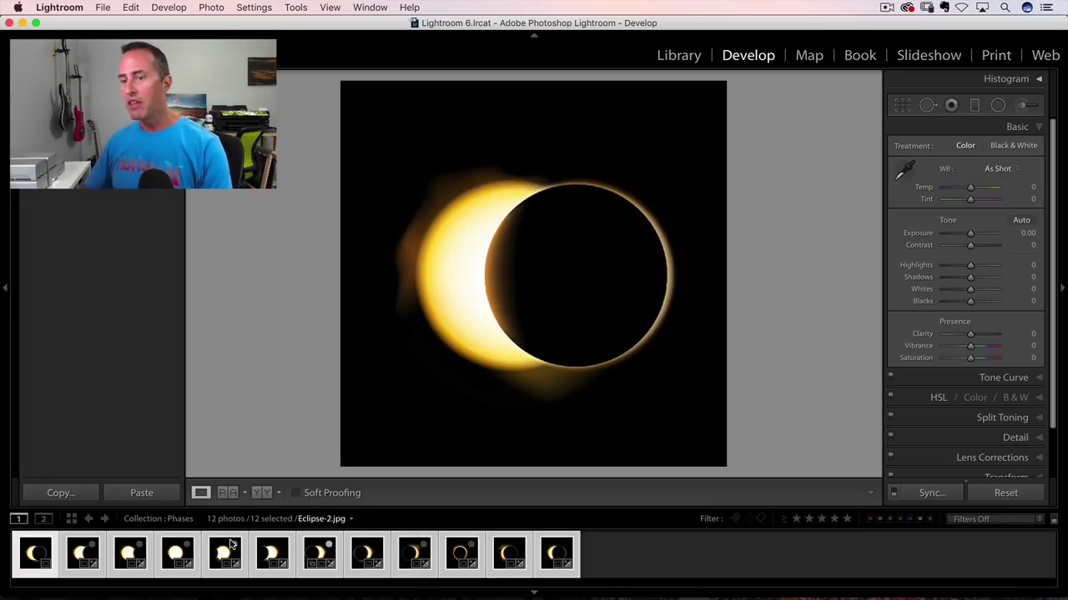
key(super+d)
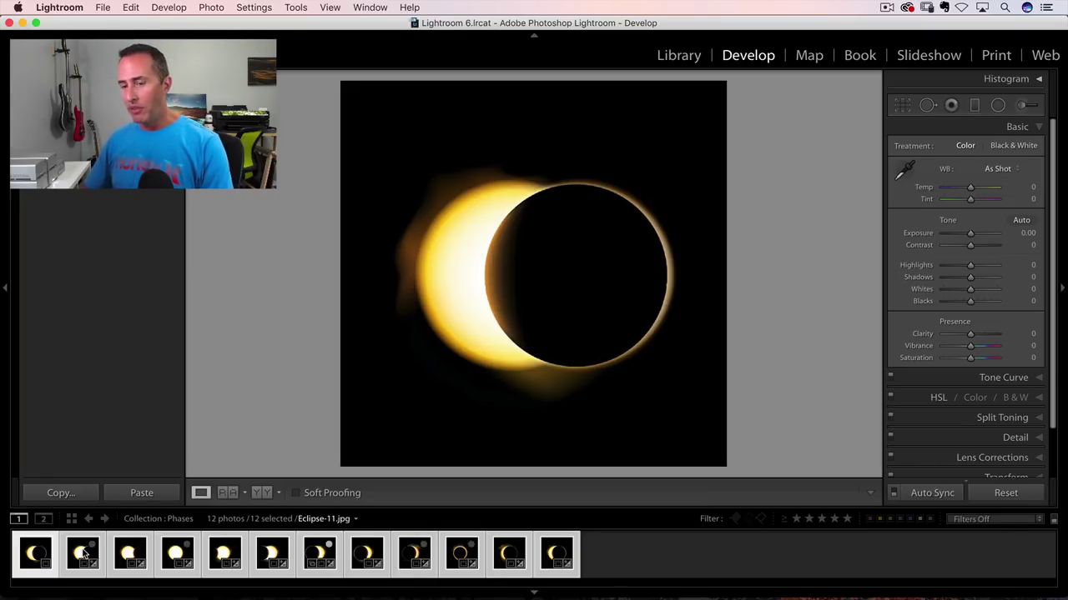
Check the crops of Eclipse-11.jpg and Eclipse-12.jpg, and recentre the full sun within the square crop of Eclipse-13.jpg
click(81, 553)
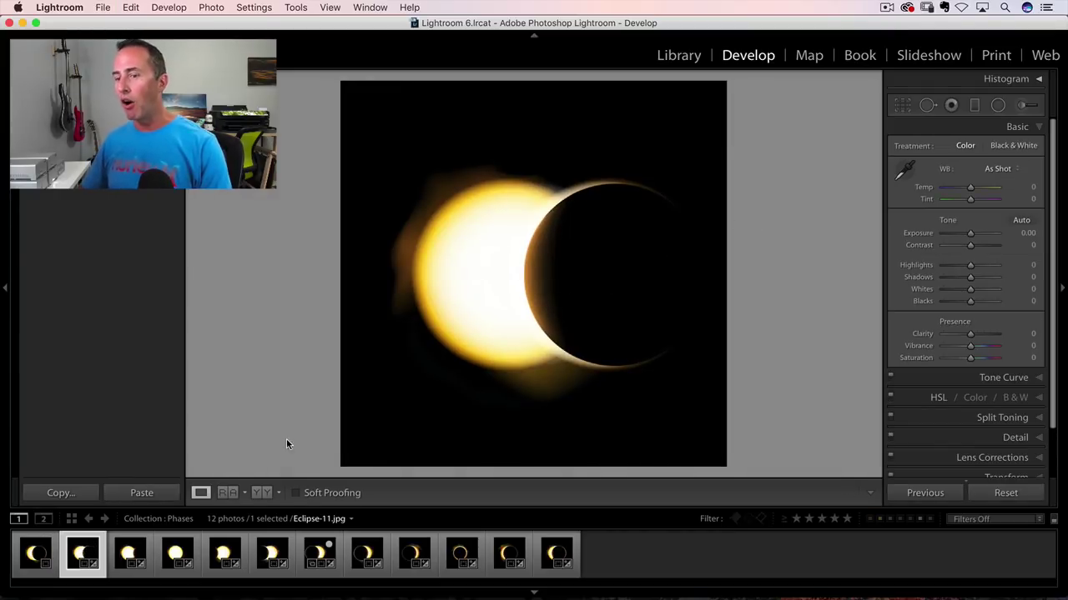
click(127, 553)
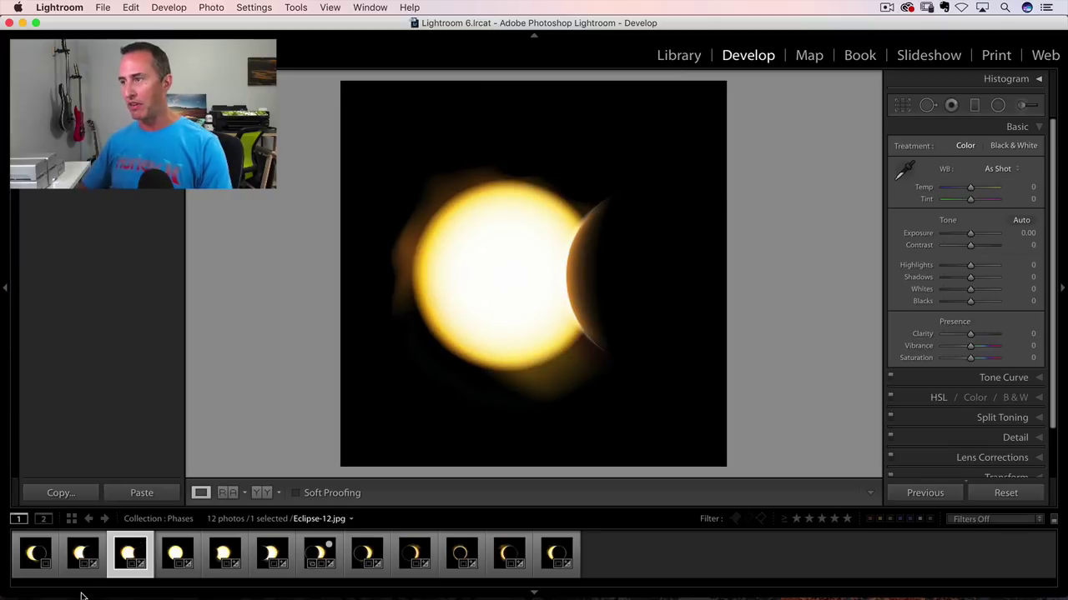
key(Right)
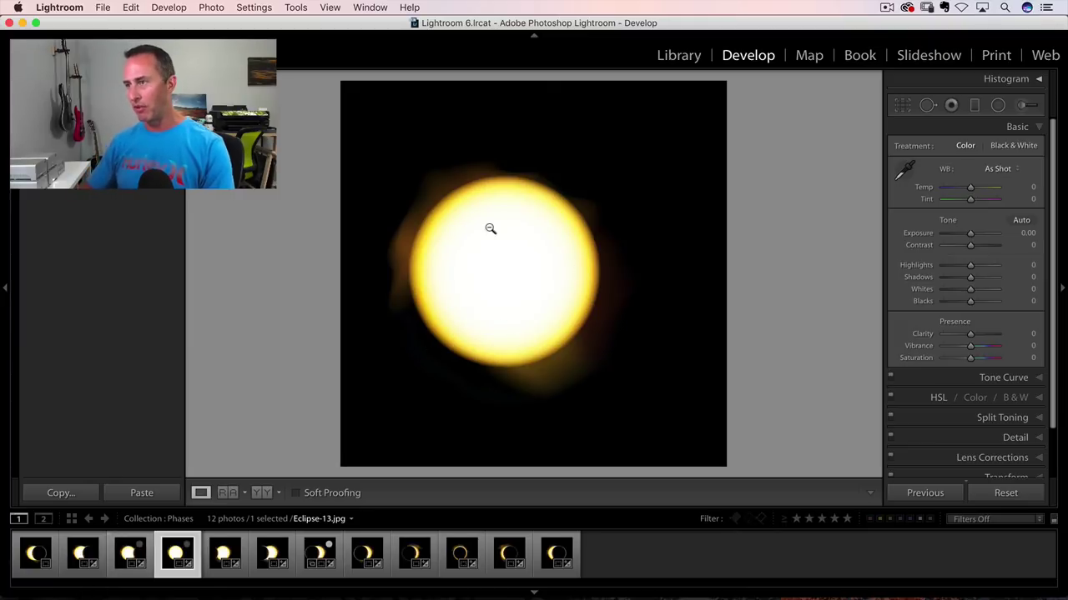
key(r)
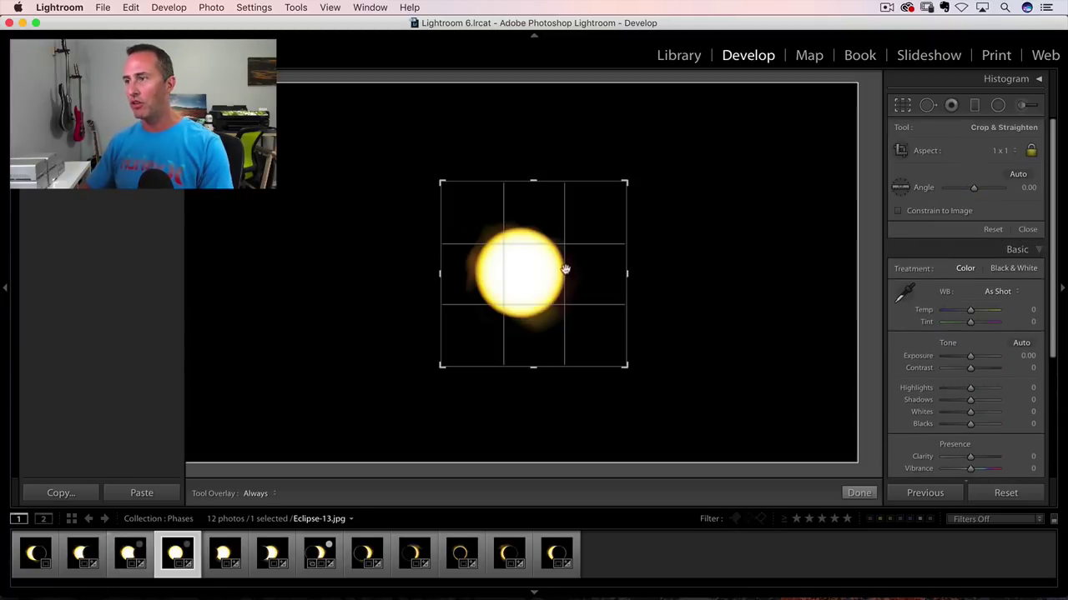
drag(579, 267, 598, 265)
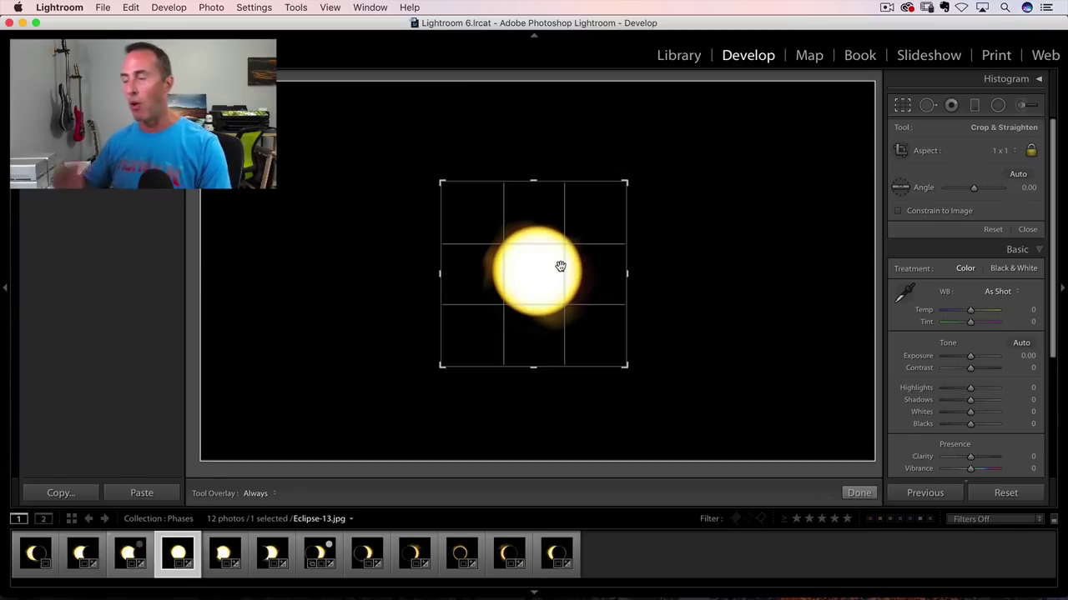
key(Return)
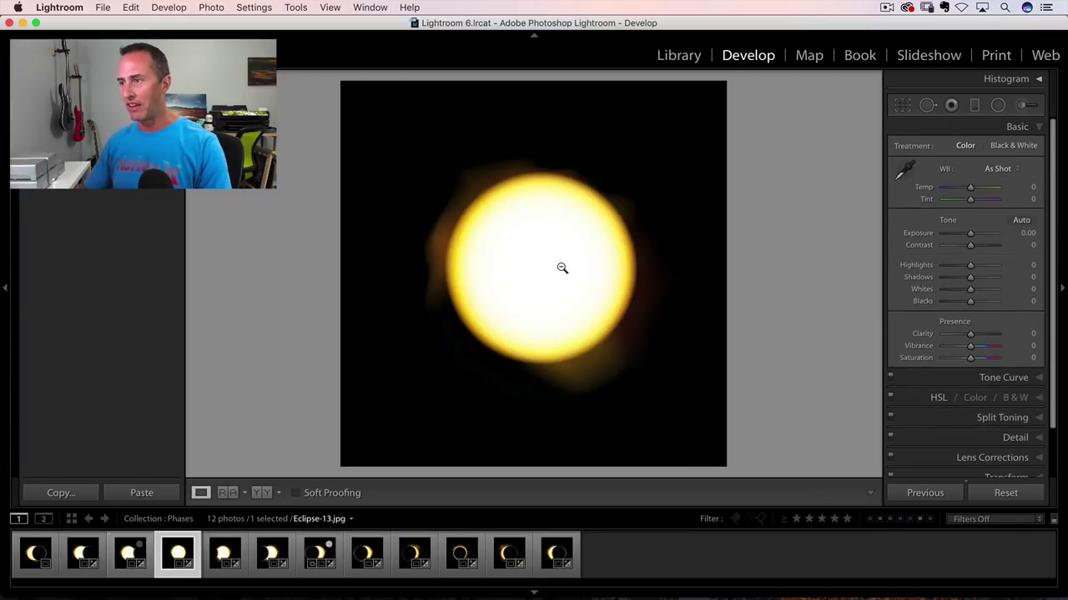
Shift Eclipse-2.jpg within its square crop so that the sun sits near the centre
click(225, 548)
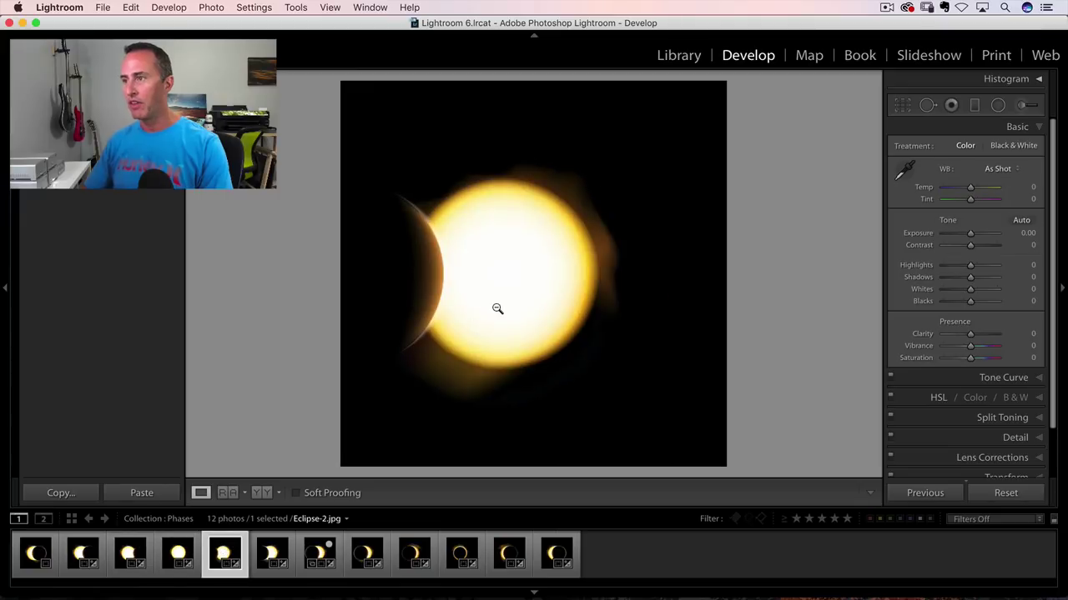
key(r)
mouse_move(529, 270)
mouse_down()
mouse_move(554, 272)
mouse_move(545, 269)
mouse_up()
key(r)
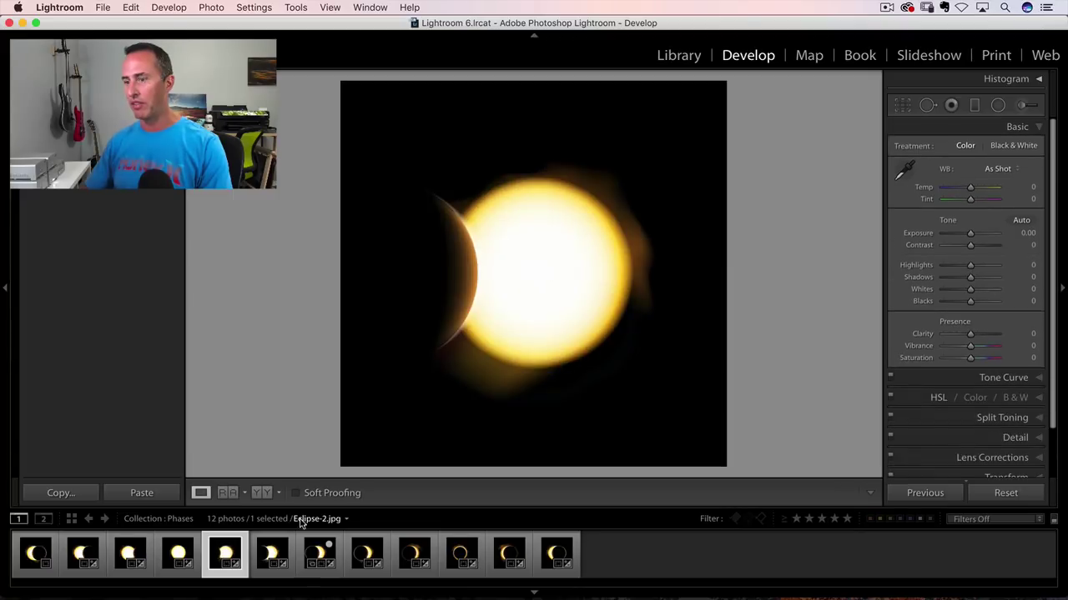
Reposition Eclipse-3.jpg within its square crop so that both moon and sun fit inside the frame
click(268, 552)
key(r)
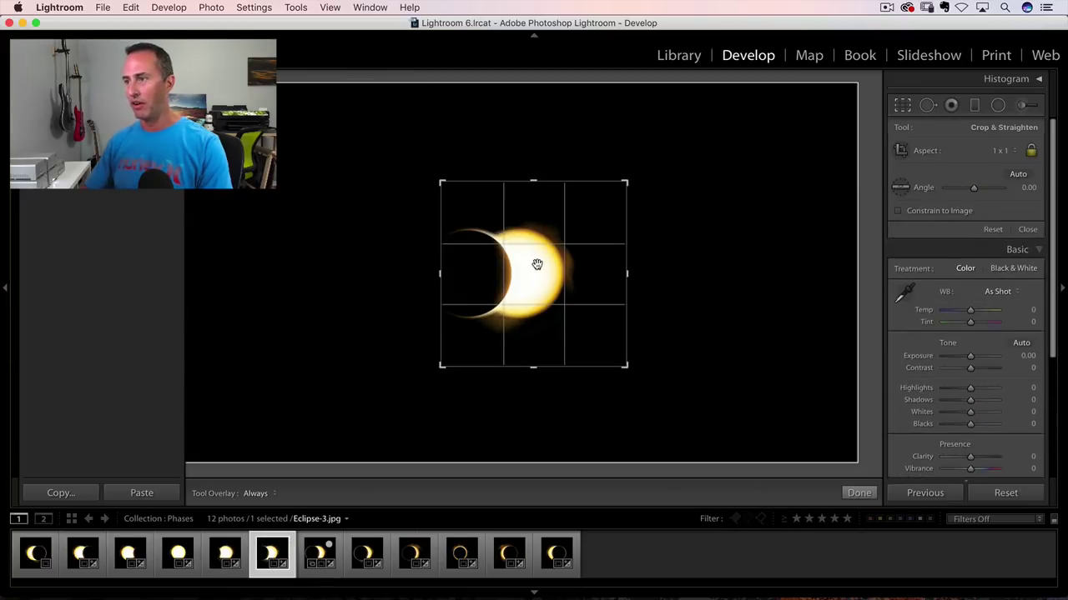
key(r)
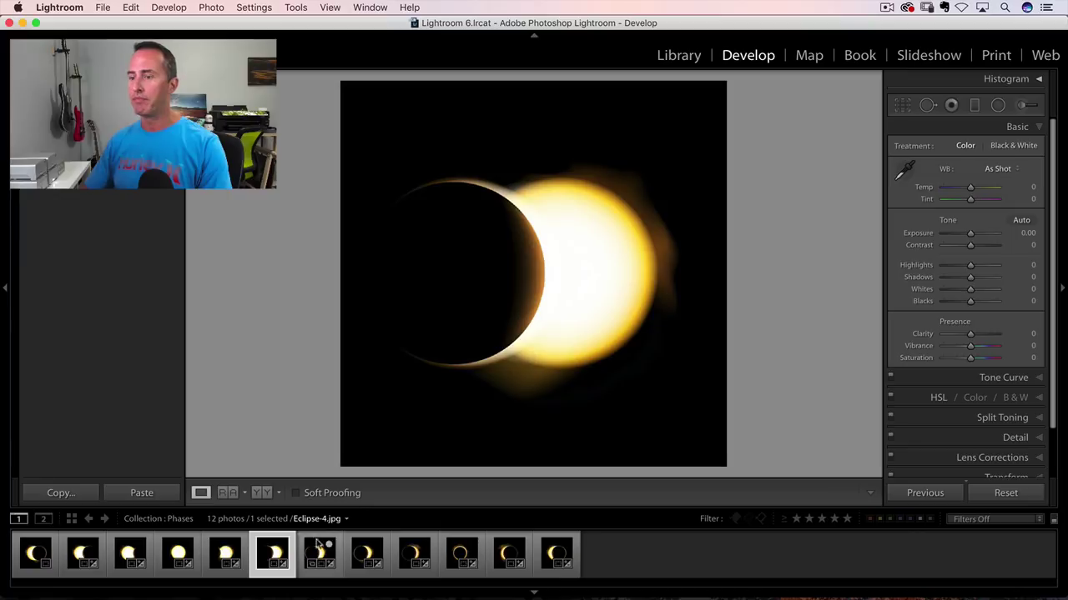
Recentre the eclipsed sun within the square crop of Eclipse-4.jpg
click(317, 548)
key(r)
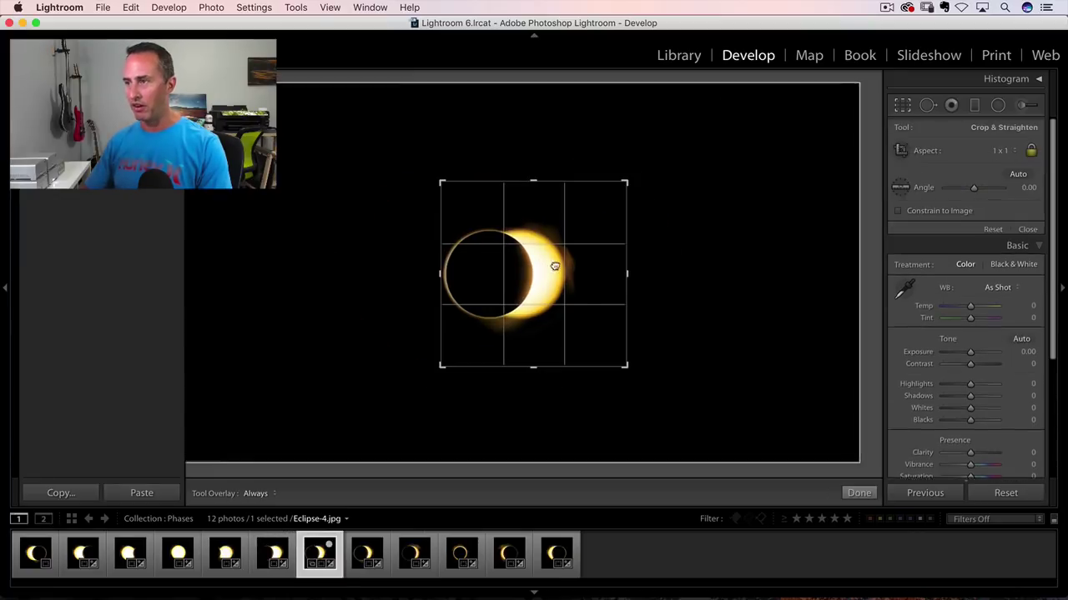
drag(553, 269, 565, 266)
key(r)
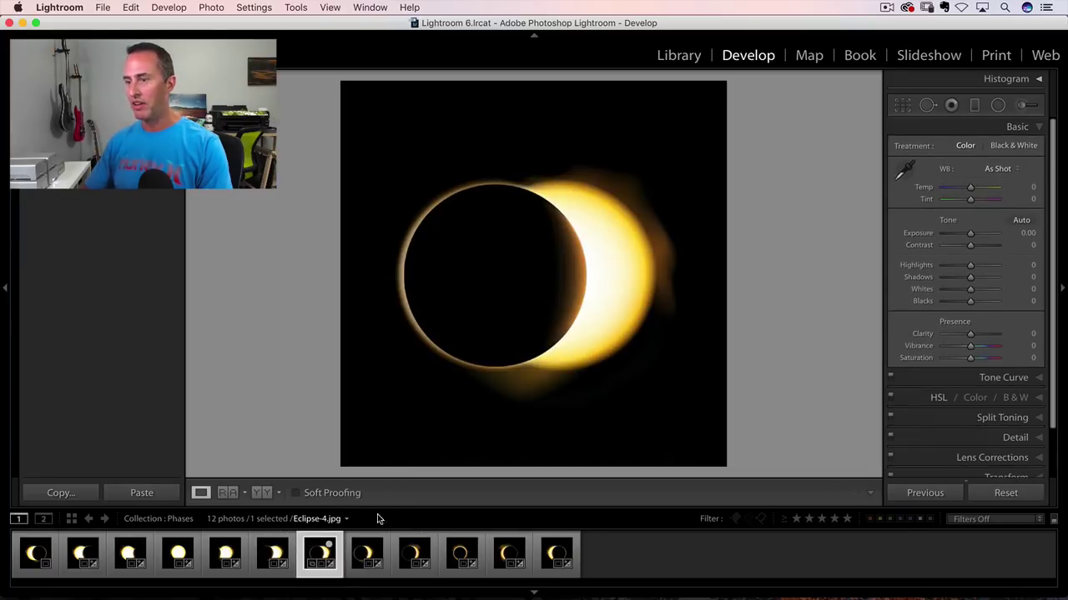
Recentre the eclipsed sun within the square crop of Eclipse-5.jpg
click(364, 550)
key(r)
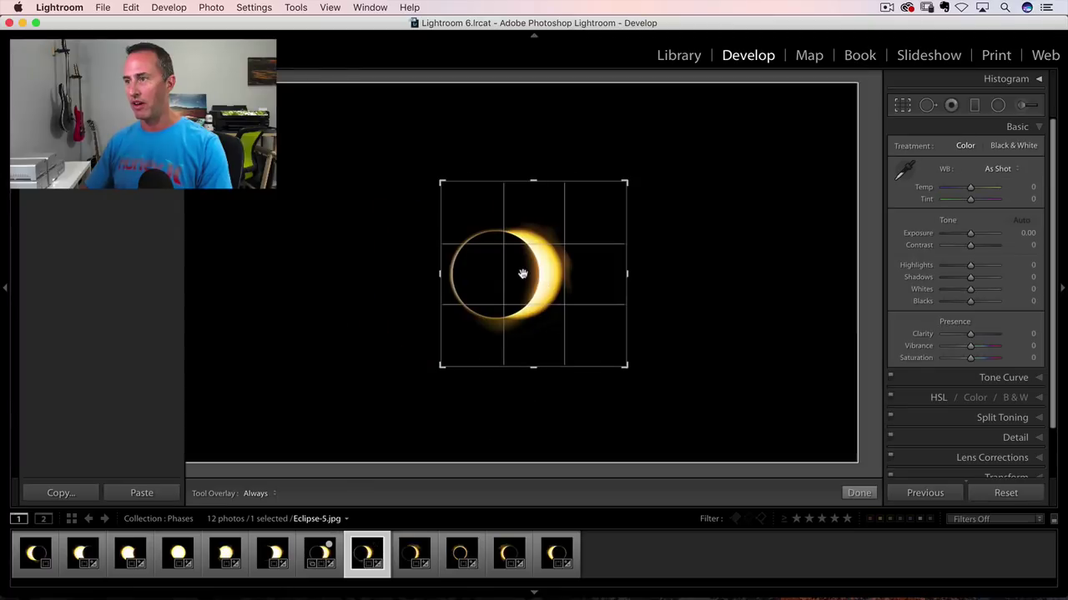
drag(524, 275, 541, 276)
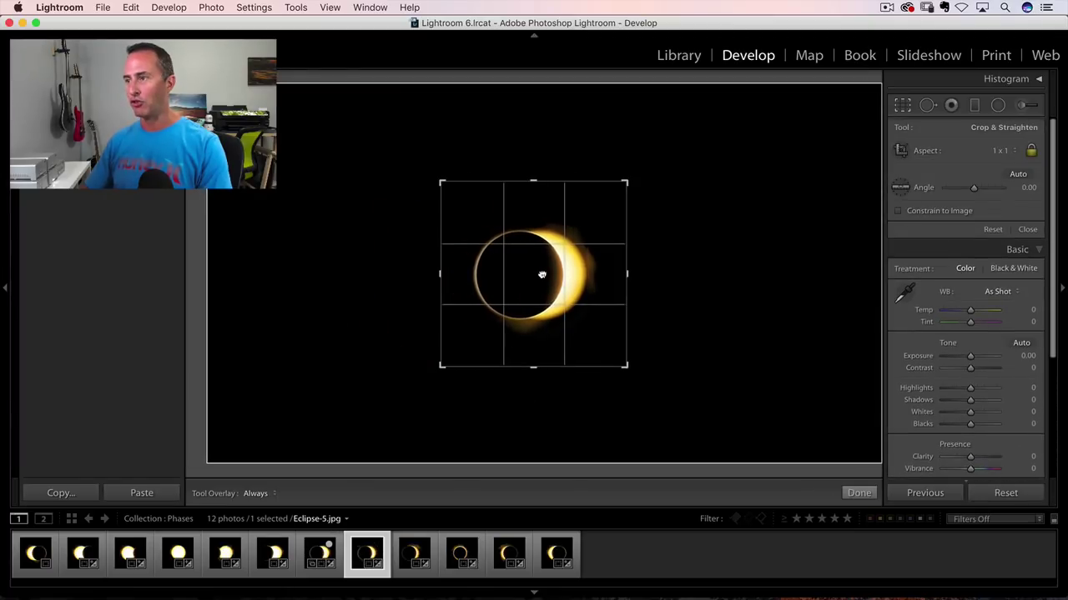
key(r)
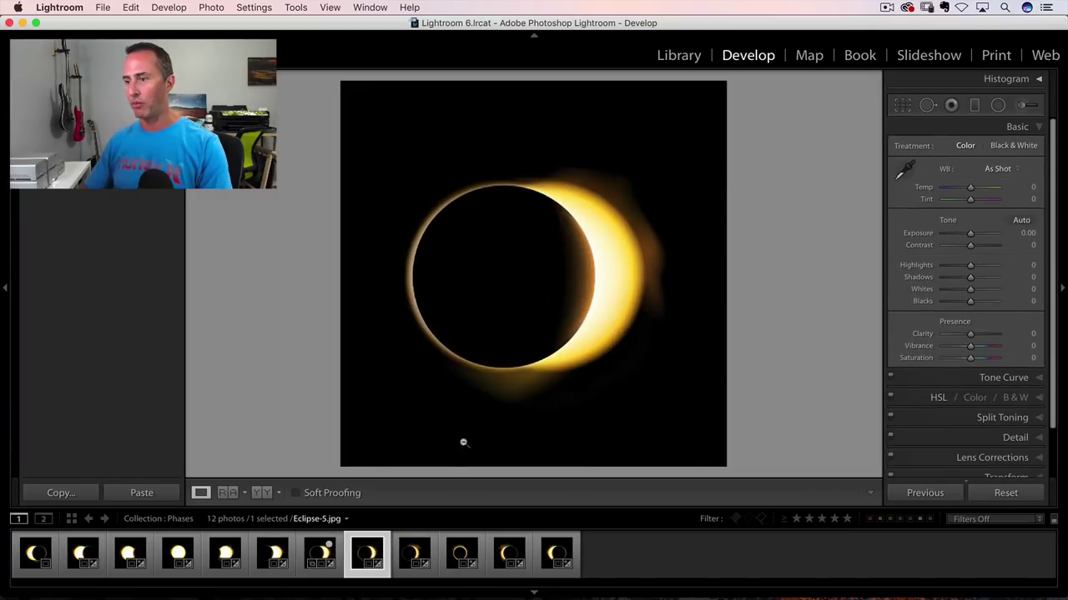
Shift Eclipse-6.jpg within its square crop so that the moon and the bright crescent sit in the middle
click(405, 555)
key(r)
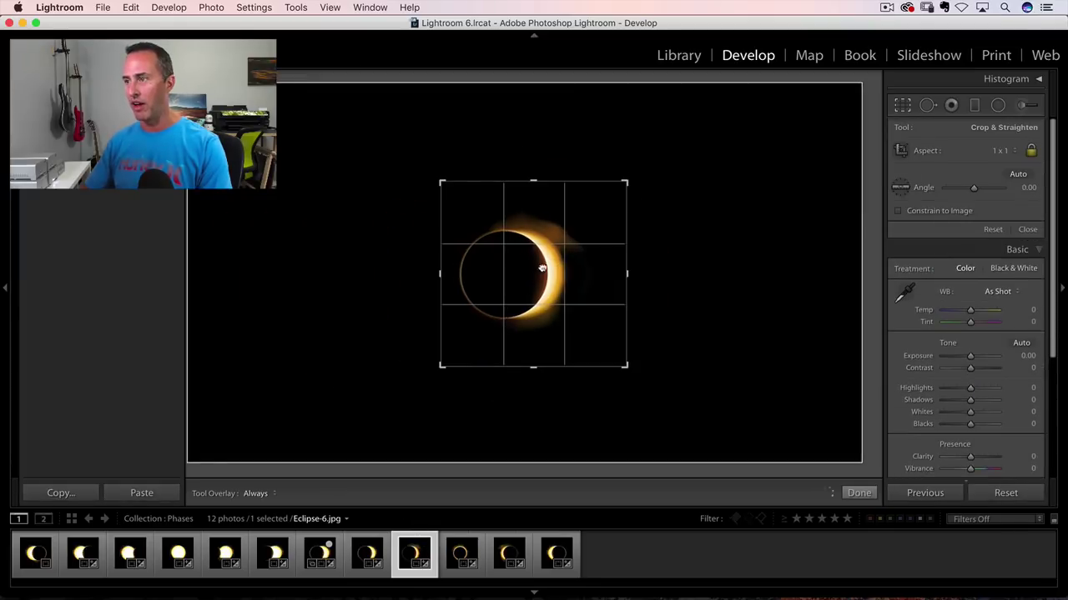
key(r)
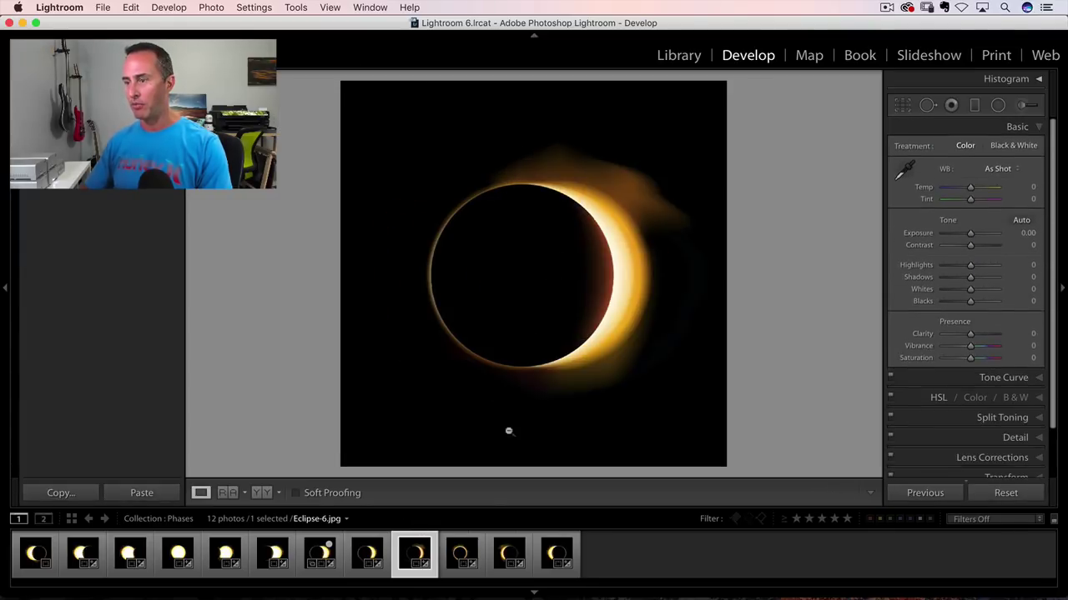
Centre the ring of light within the square crop of Eclipse-7.jpg, and check the crops of Eclipse-8.jpg and Eclipse-9.jpg
click(458, 553)
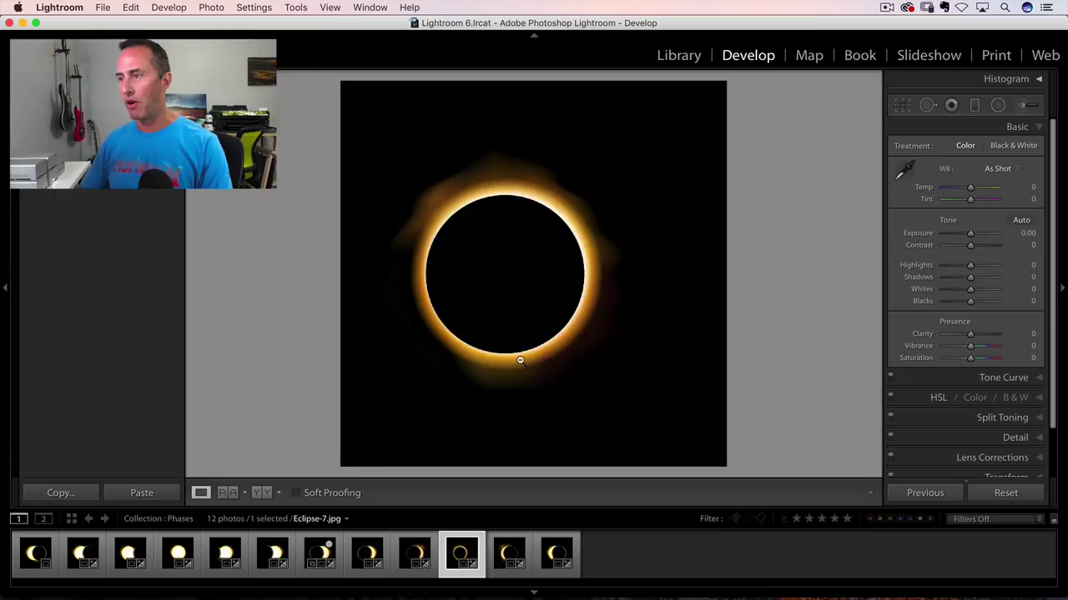
key(r)
drag(520, 255, 541, 265)
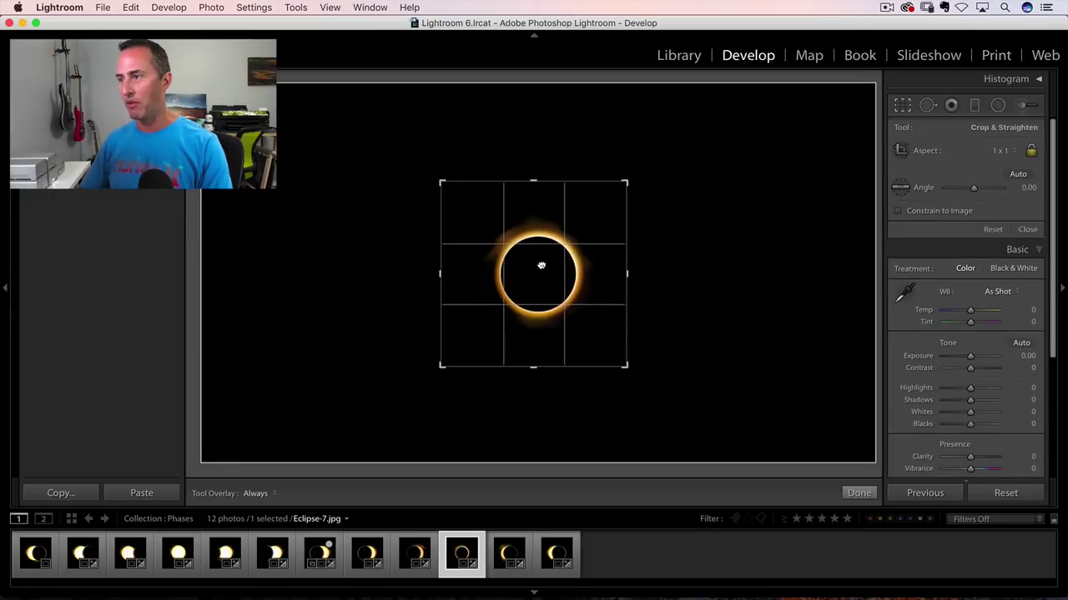
key(Return)
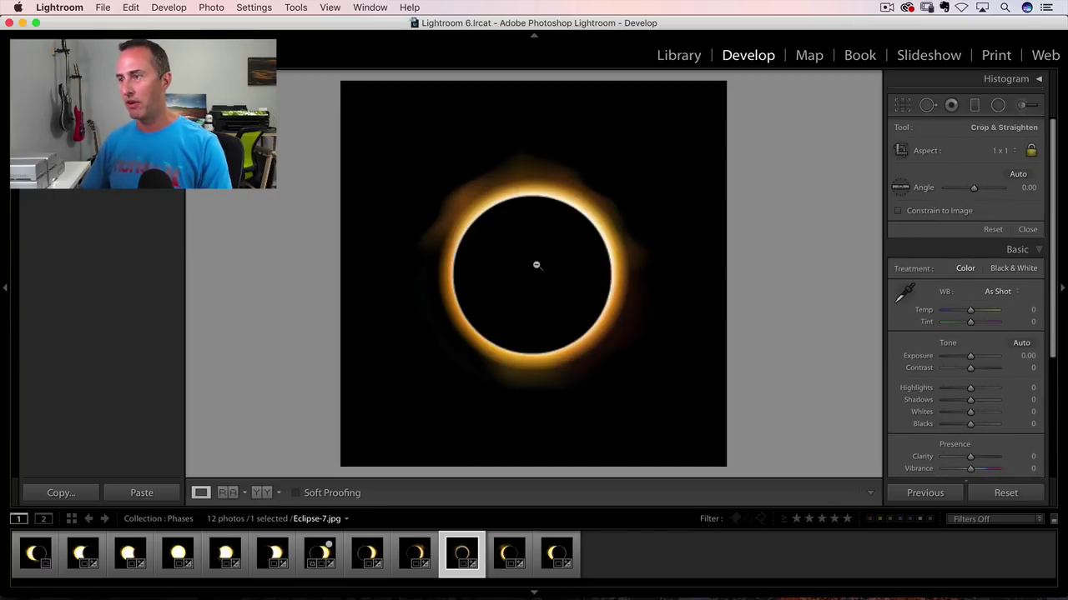
click(503, 550)
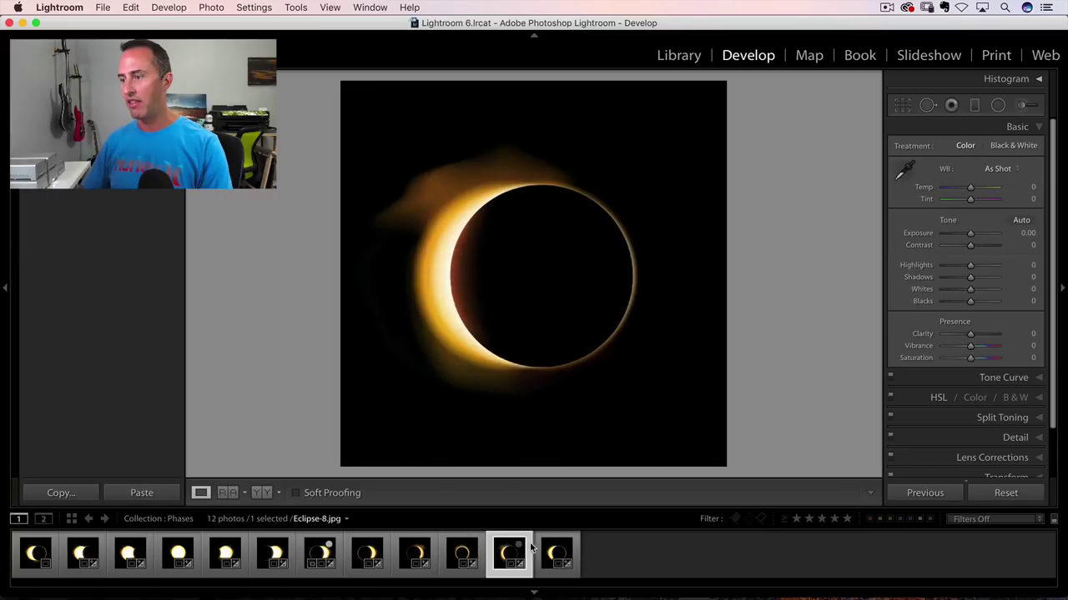
click(556, 549)
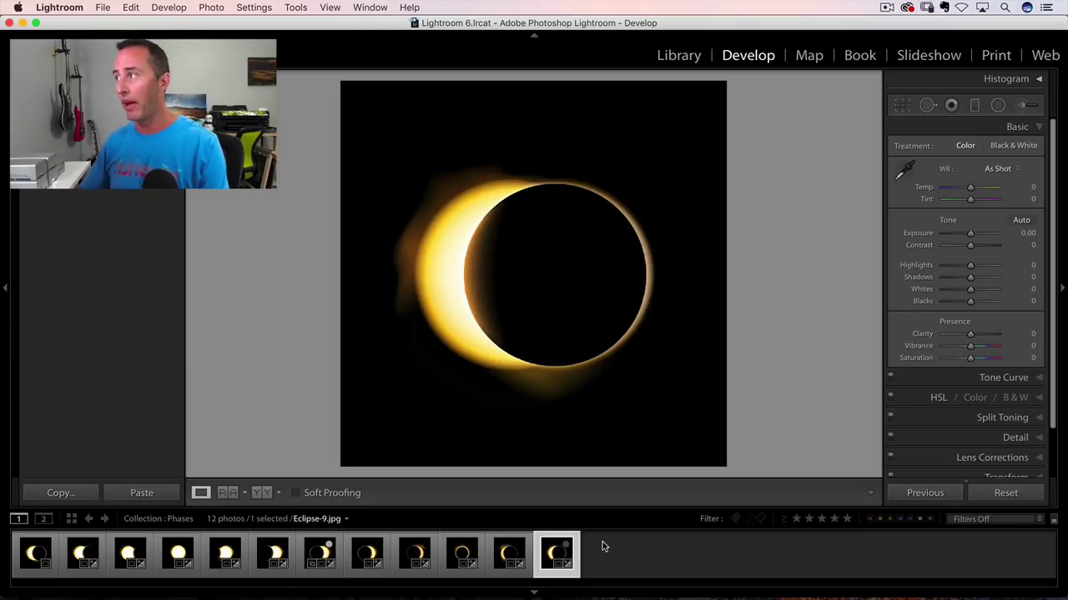
Switch to the Print module and check that the layout style is Custom Package
click(997, 56)
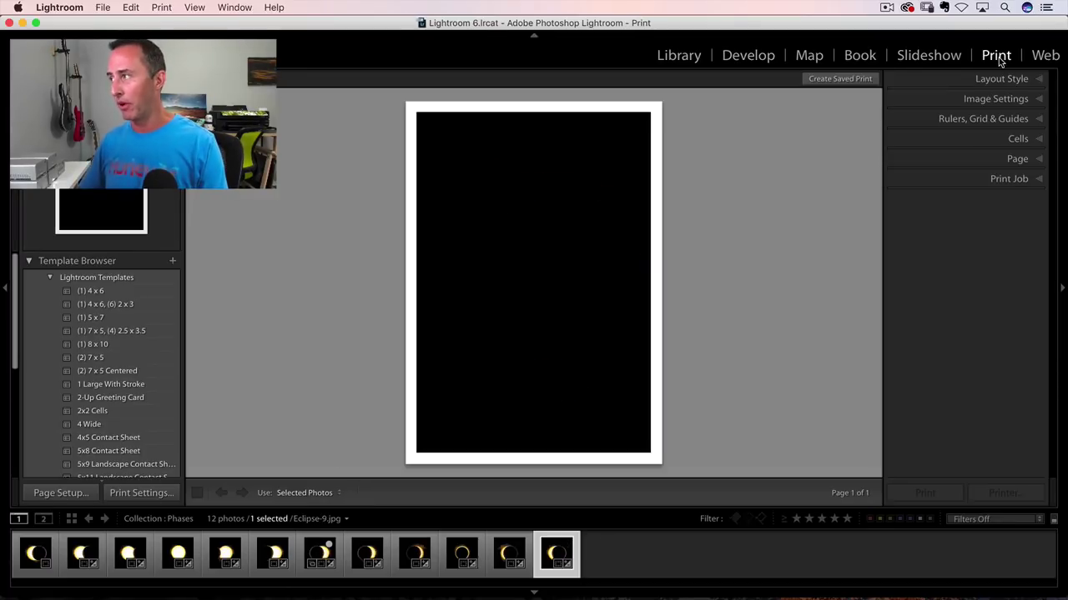
click(991, 79)
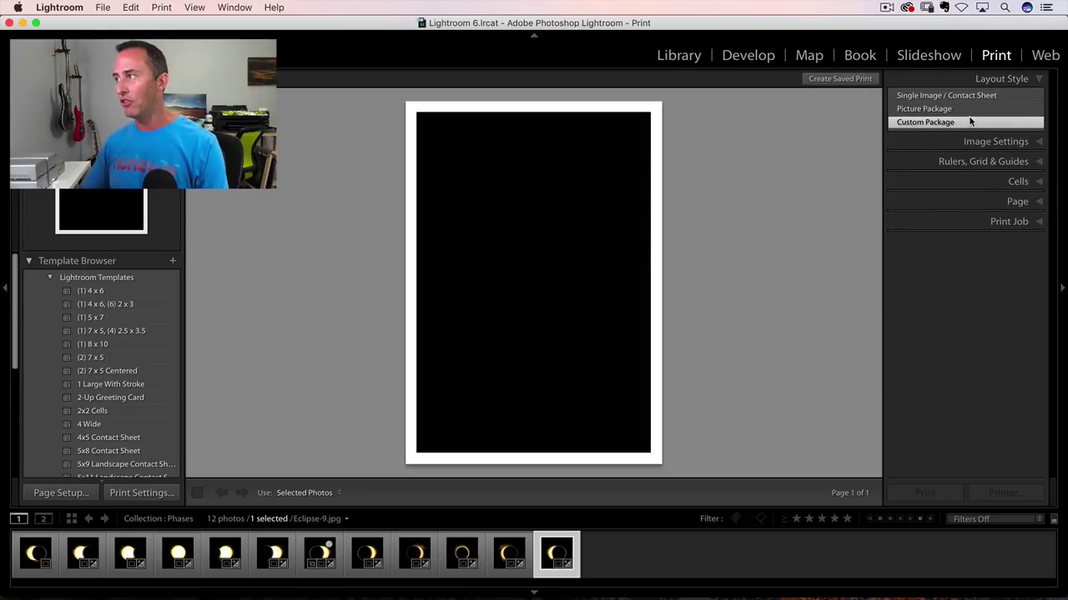
click(1002, 79)
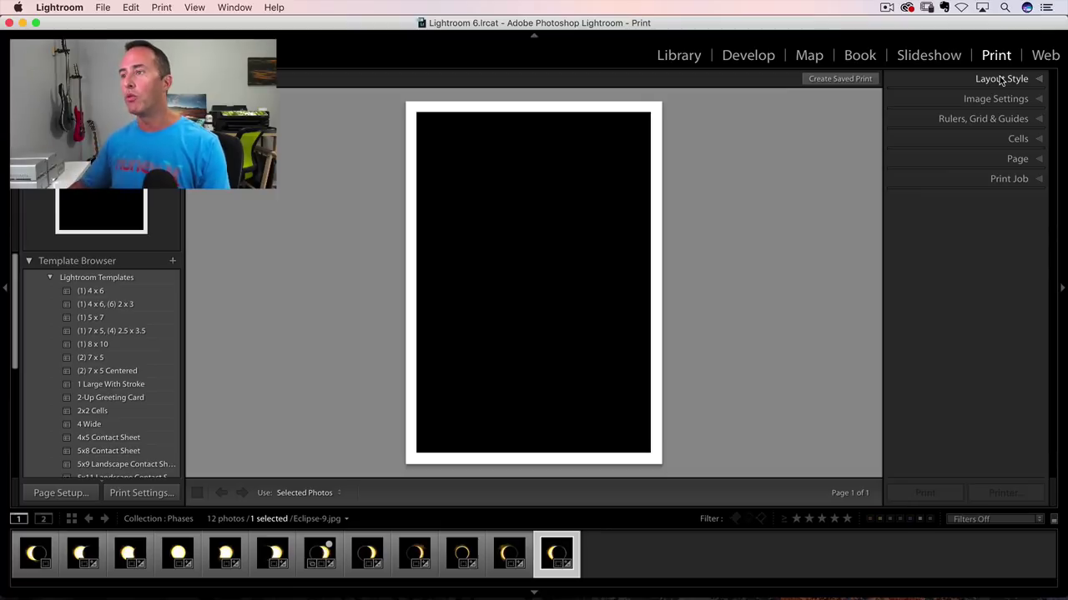
Create a custom paper size 60 in wide and 12 in high in the page setup
click(58, 493)
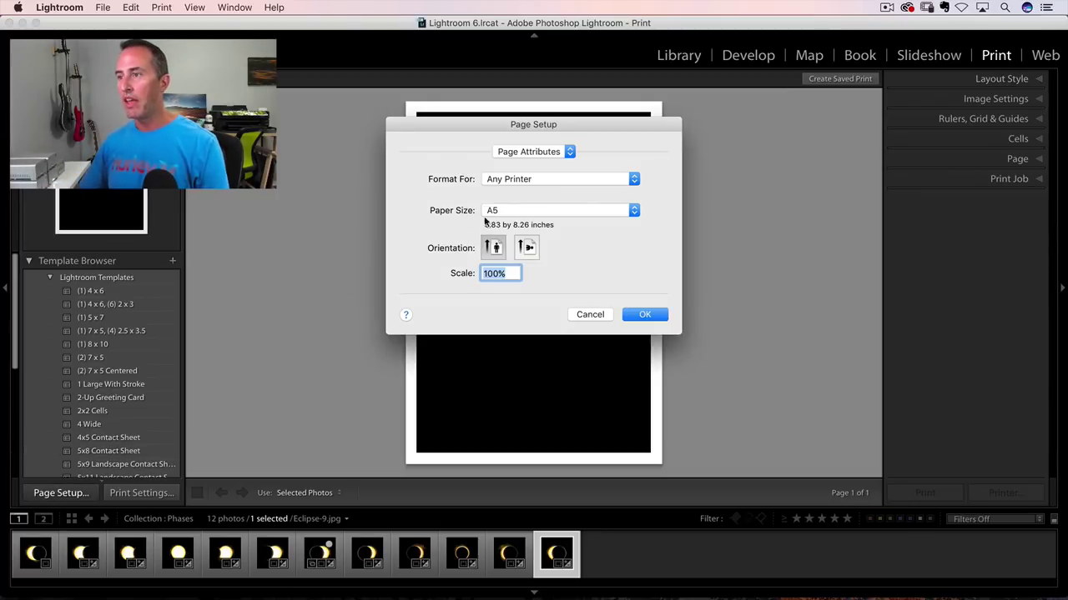
click(517, 210)
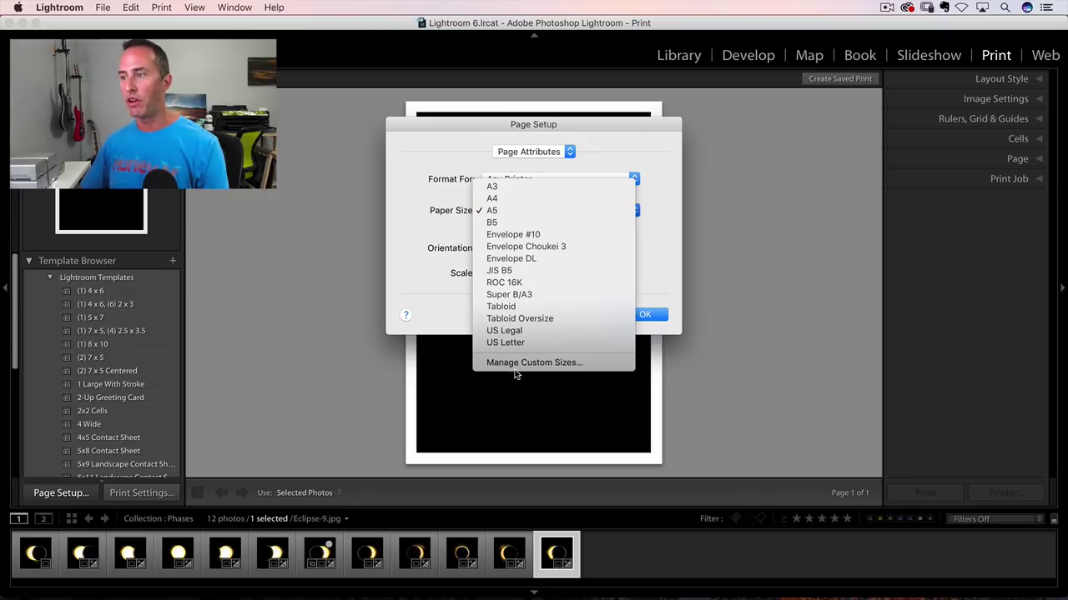
click(568, 364)
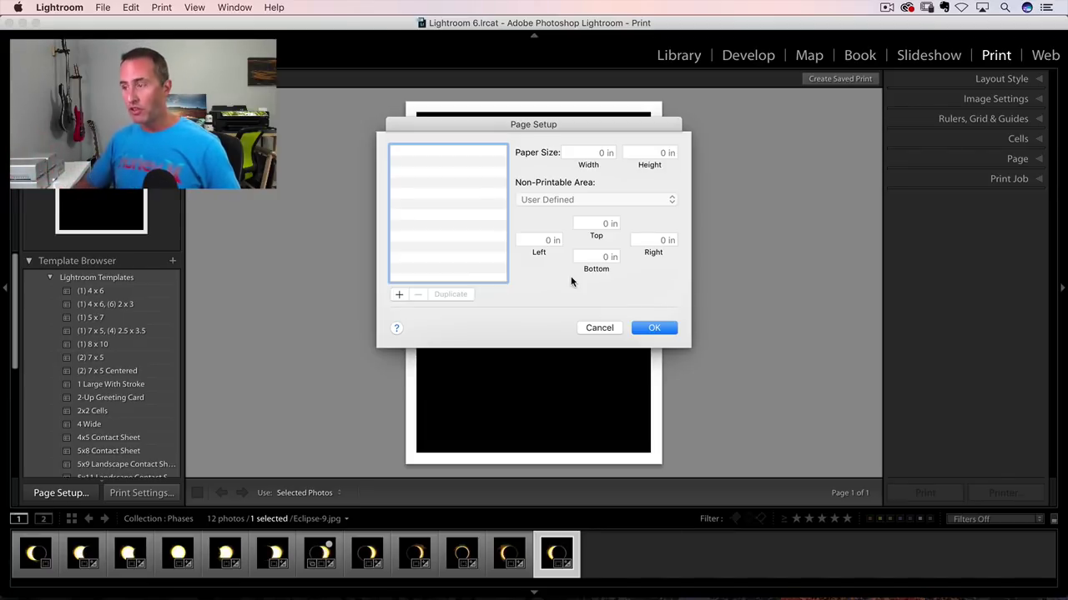
click(399, 295)
click(595, 155)
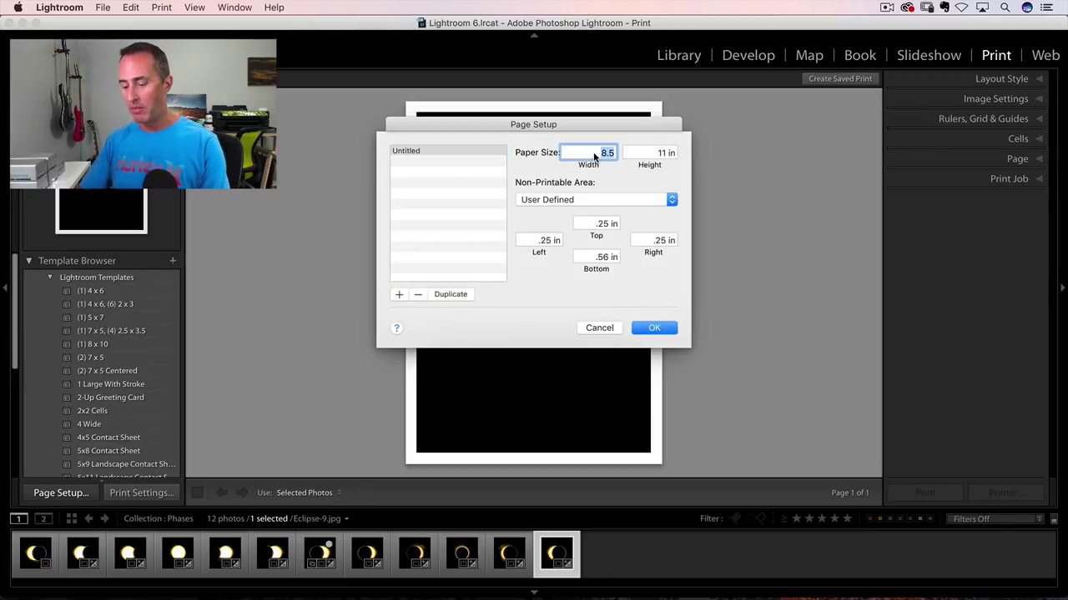
text(60)
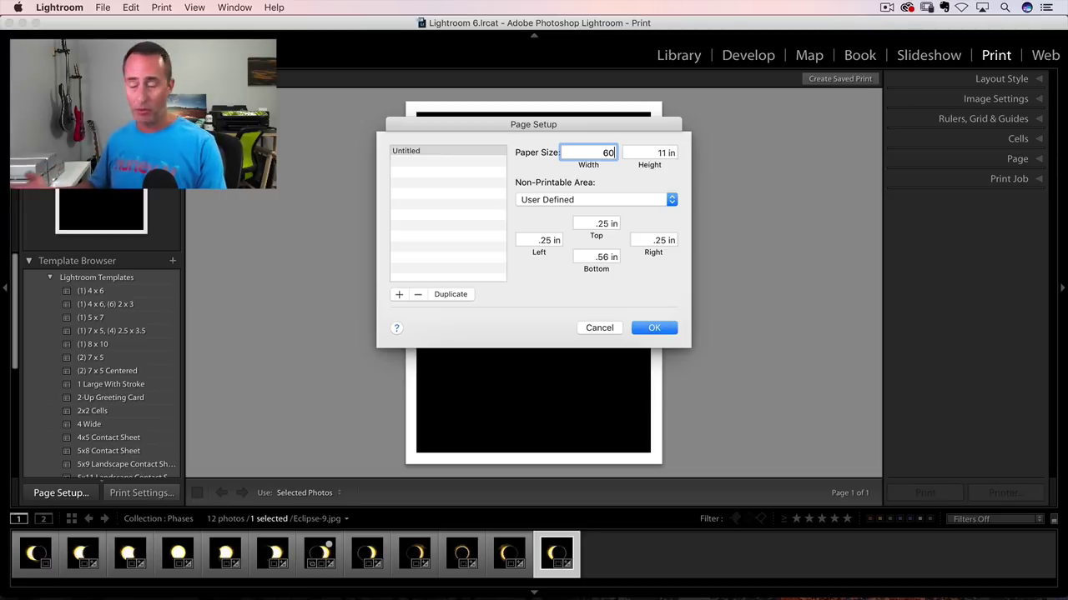
click(659, 153)
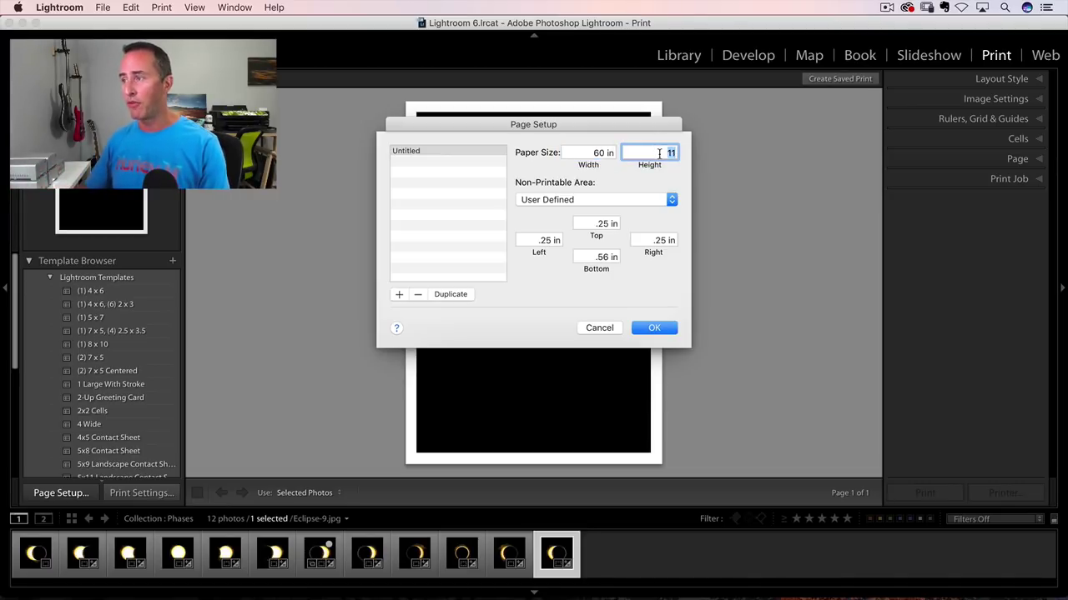
text(12)
key(Tab)
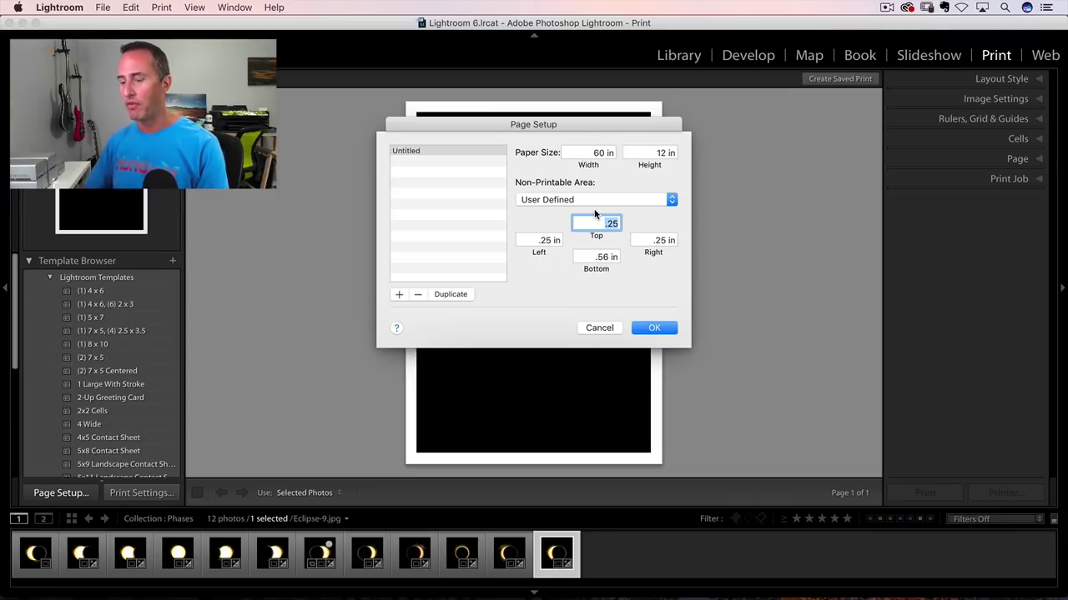
Set all four non-printable margins of the custom paper to 0 in and apply the page setup
text(0)
key(Tab)
text(0)
key(Tab)
text(0)
key(Tab)
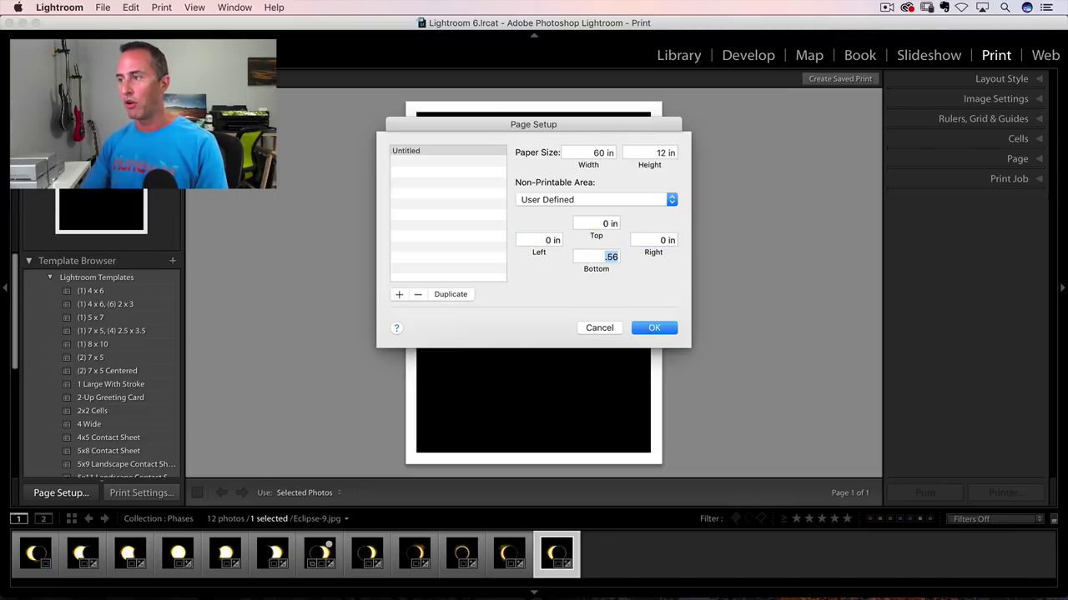
text(0)
key(Tab)
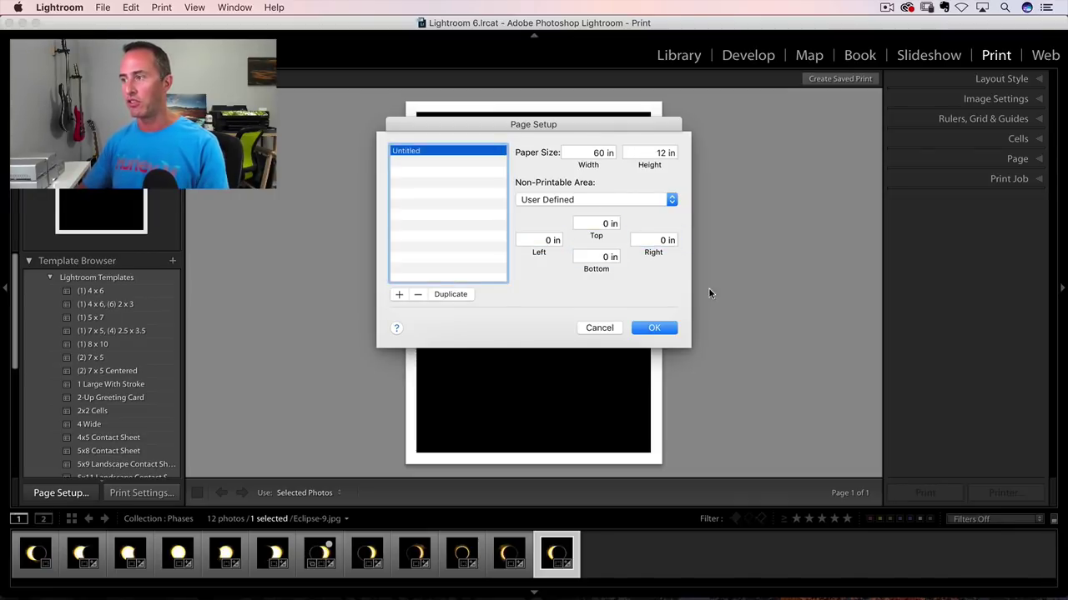
click(656, 328)
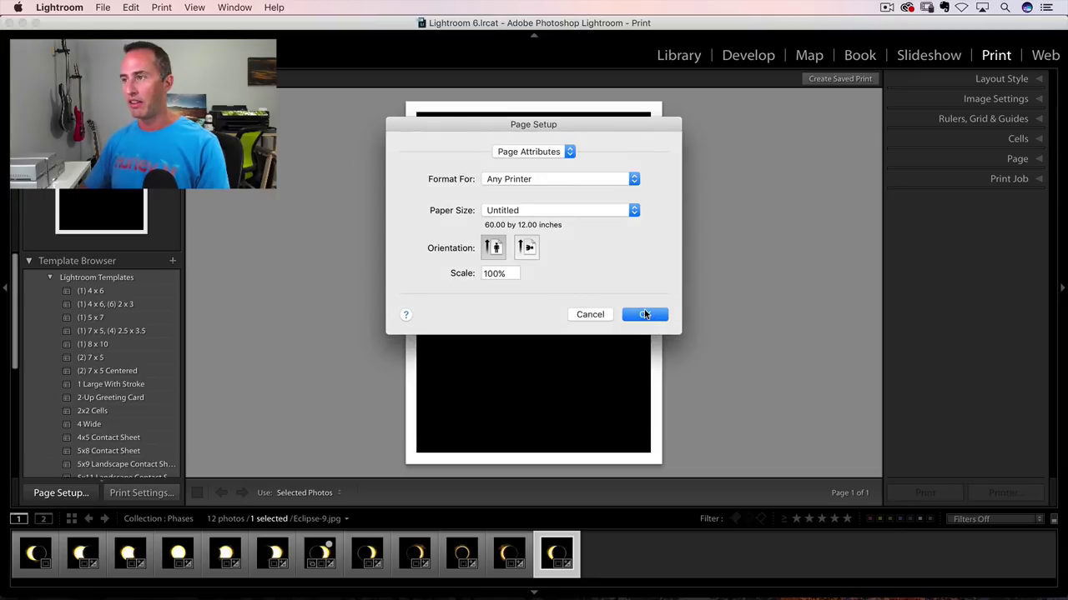
click(644, 314)
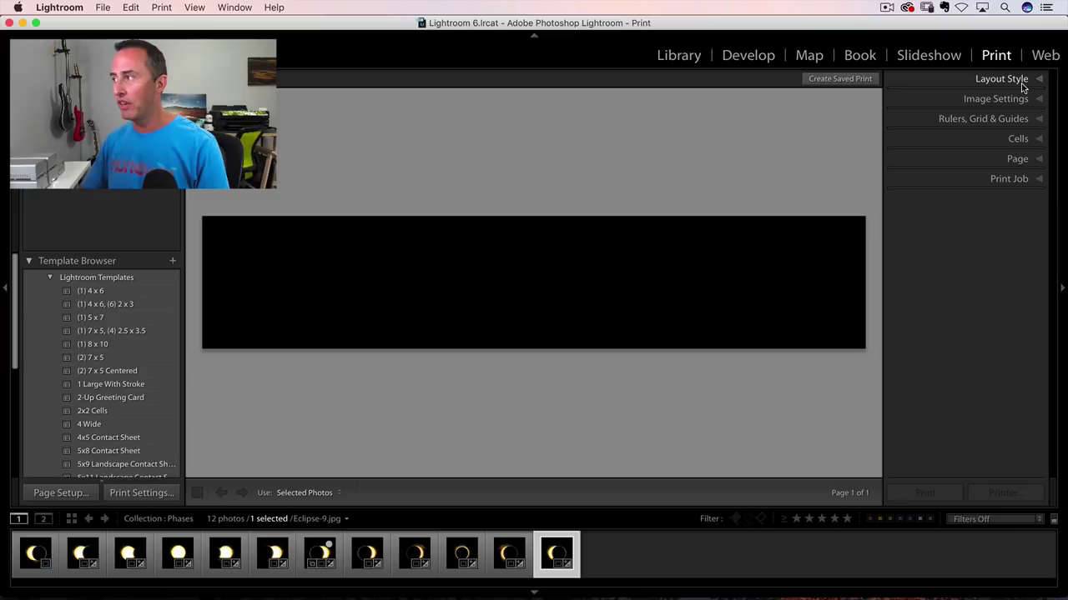
Define a custom 5 x 5 in cell size for the print package
click(1017, 139)
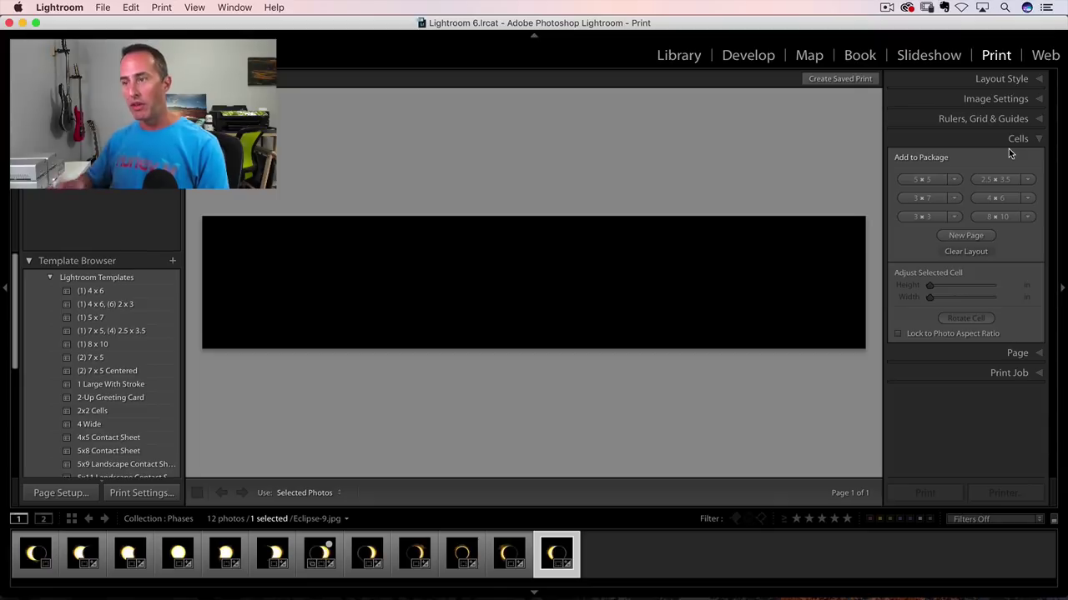
click(954, 178)
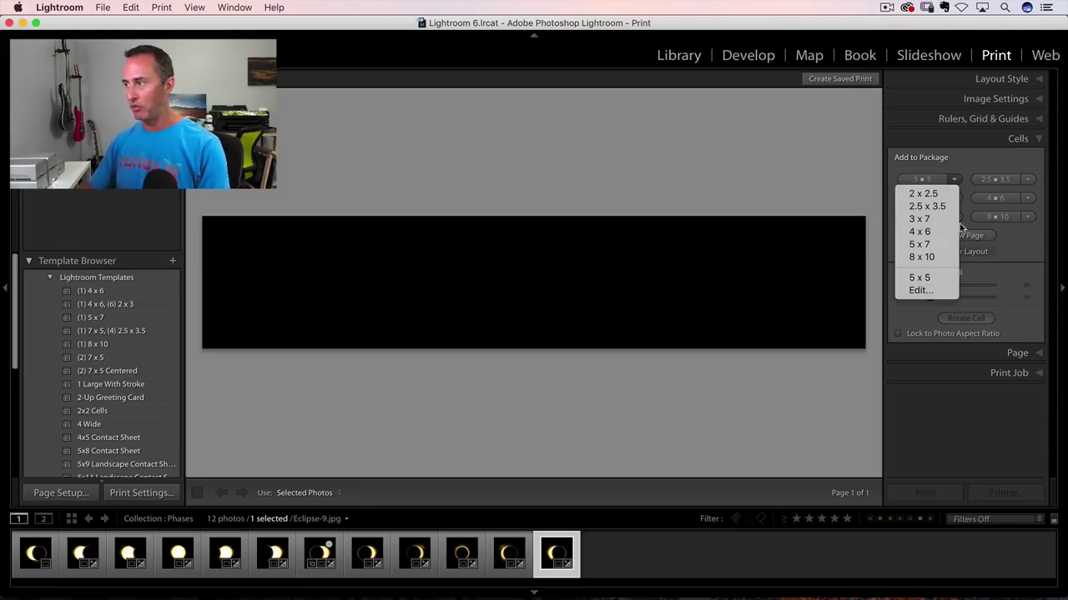
click(917, 291)
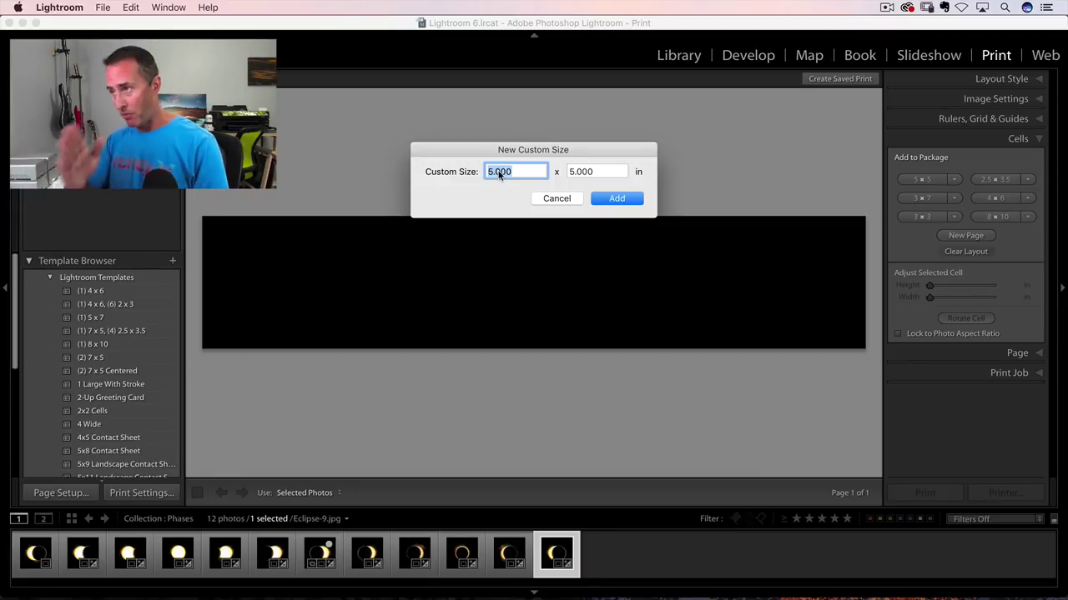
click(626, 198)
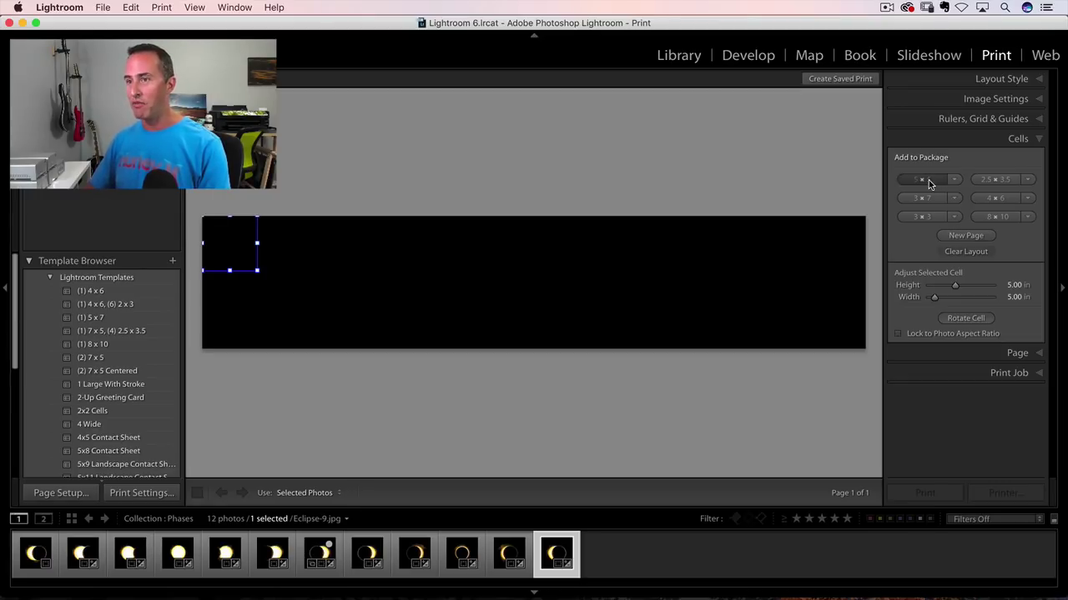
Add 5 x 5 in cells side by side along the page's upper edge to make a row of twelve
click(928, 180)
click(928, 180)
click(928, 180)
click(928, 180)
click(928, 180)
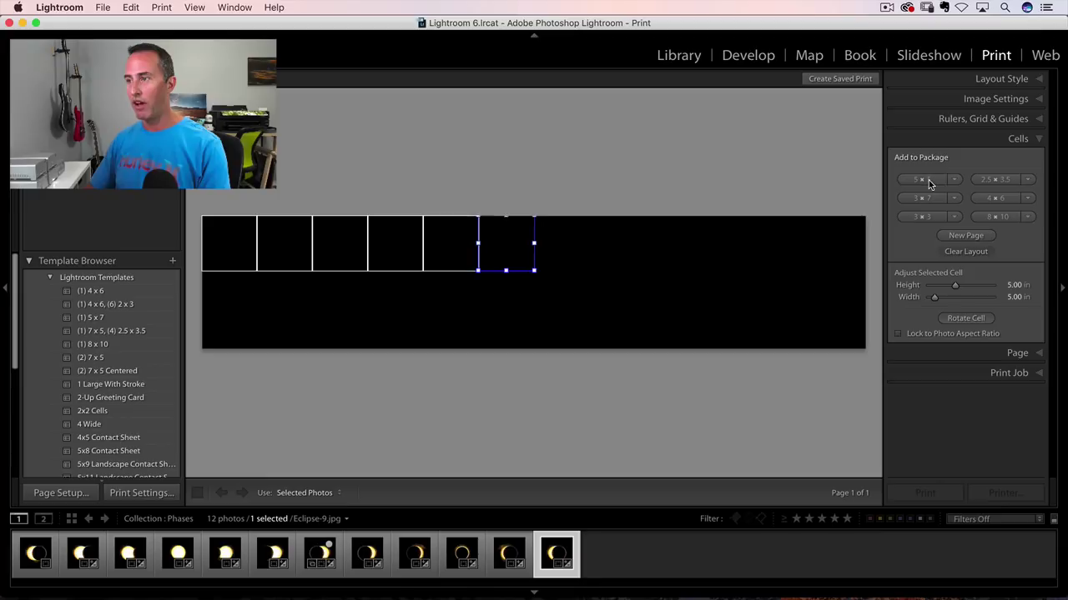
click(928, 180)
click(928, 180)
click(928, 180)
click(928, 180)
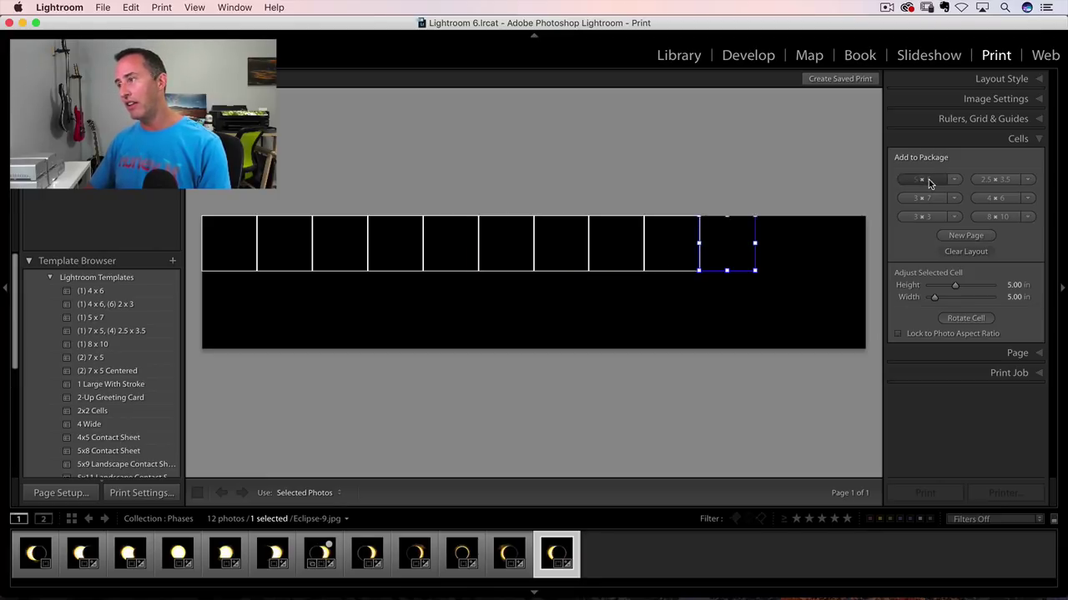
click(929, 180)
click(928, 180)
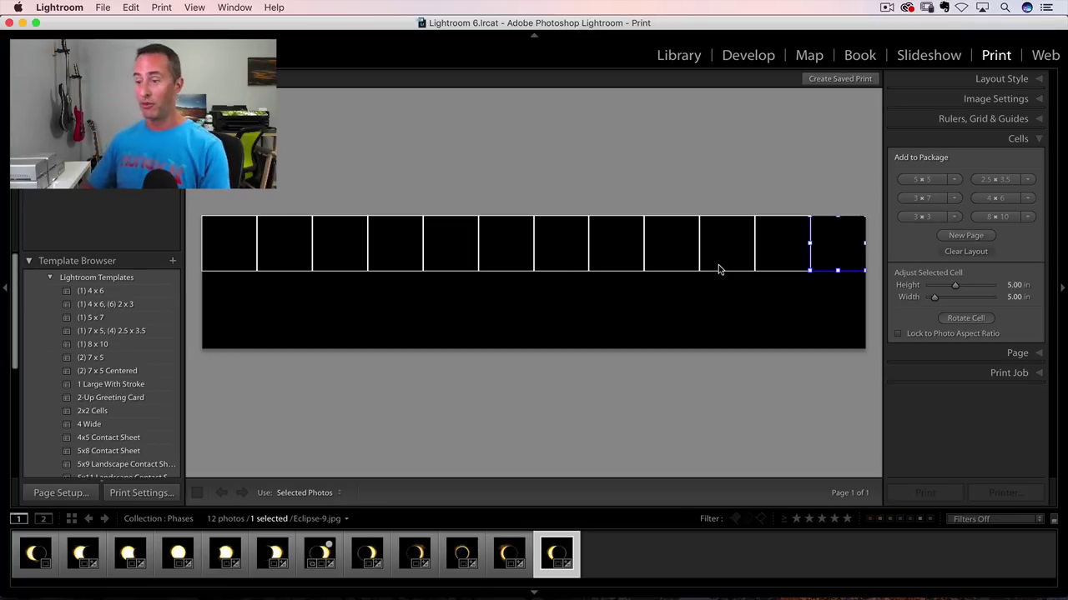
Fill the first four cells from left to right with the full sun and the next three filmstrip photos in order
drag(178, 552, 230, 254)
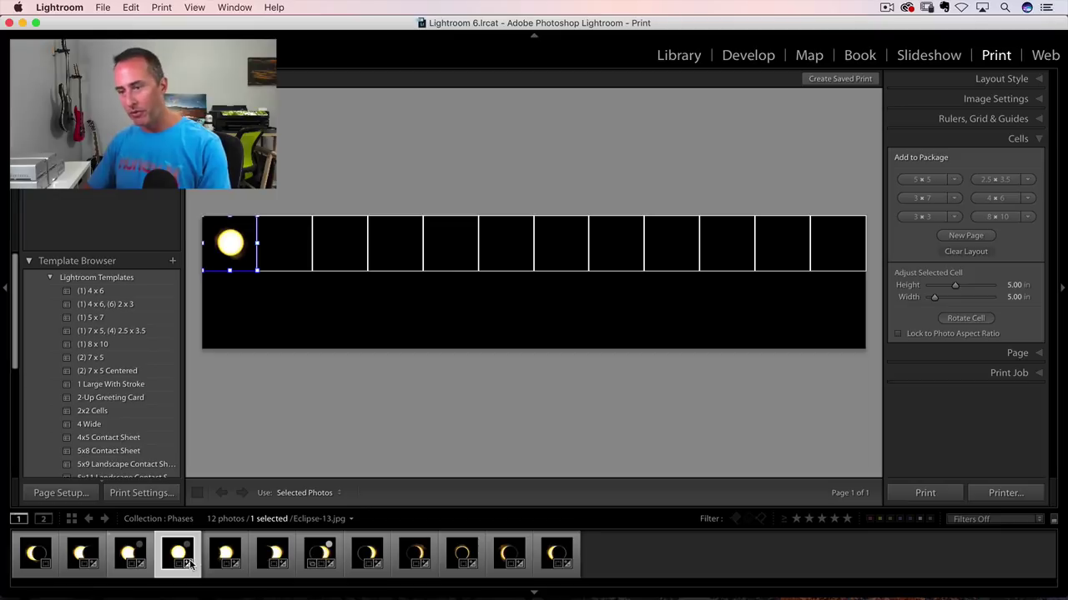
drag(200, 559, 286, 267)
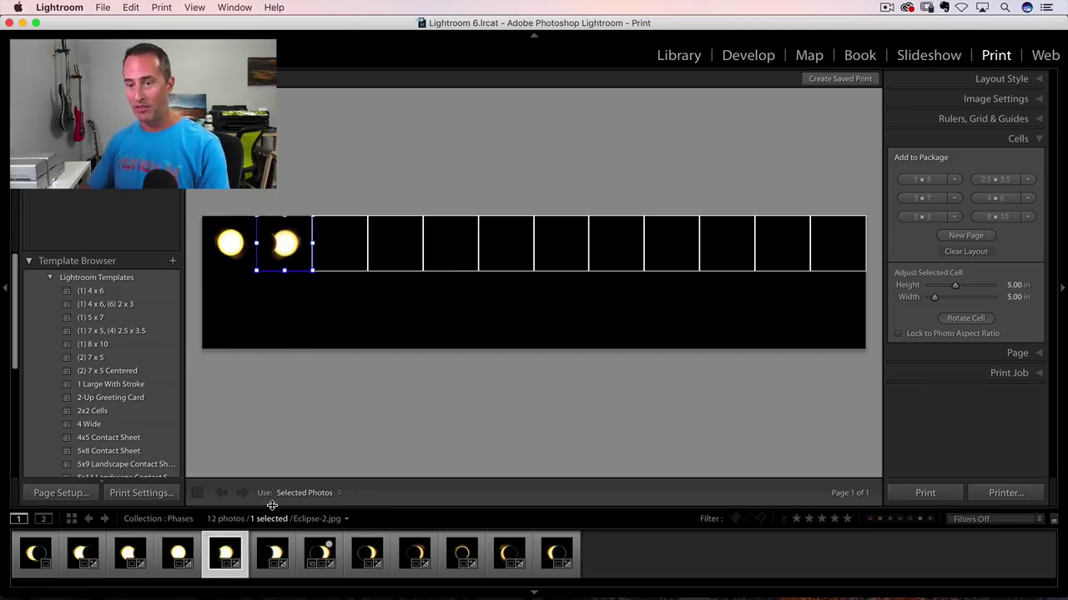
drag(266, 553, 341, 246)
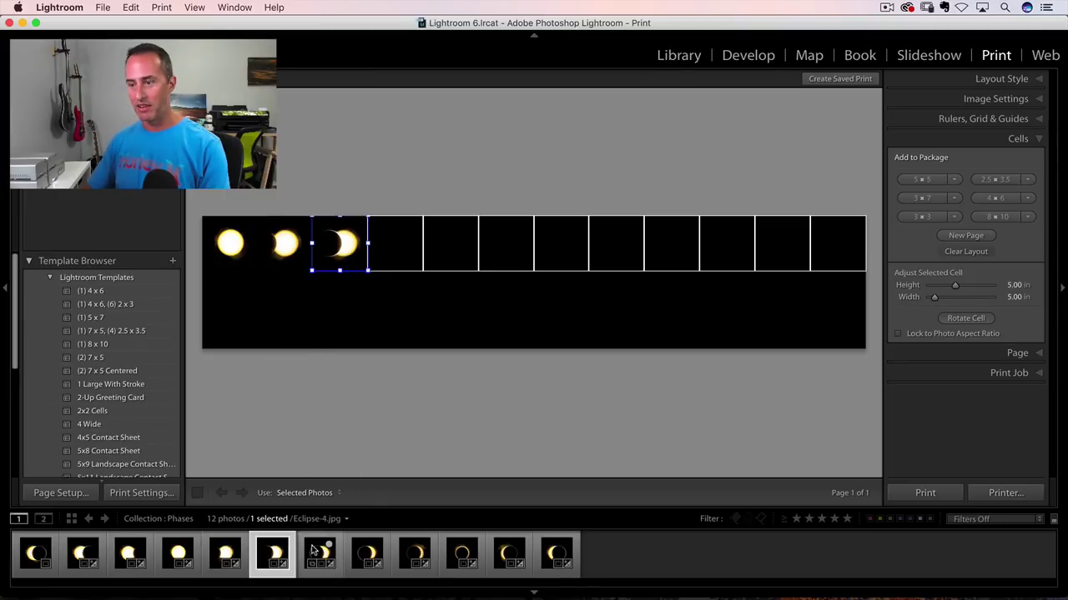
drag(319, 553, 405, 259)
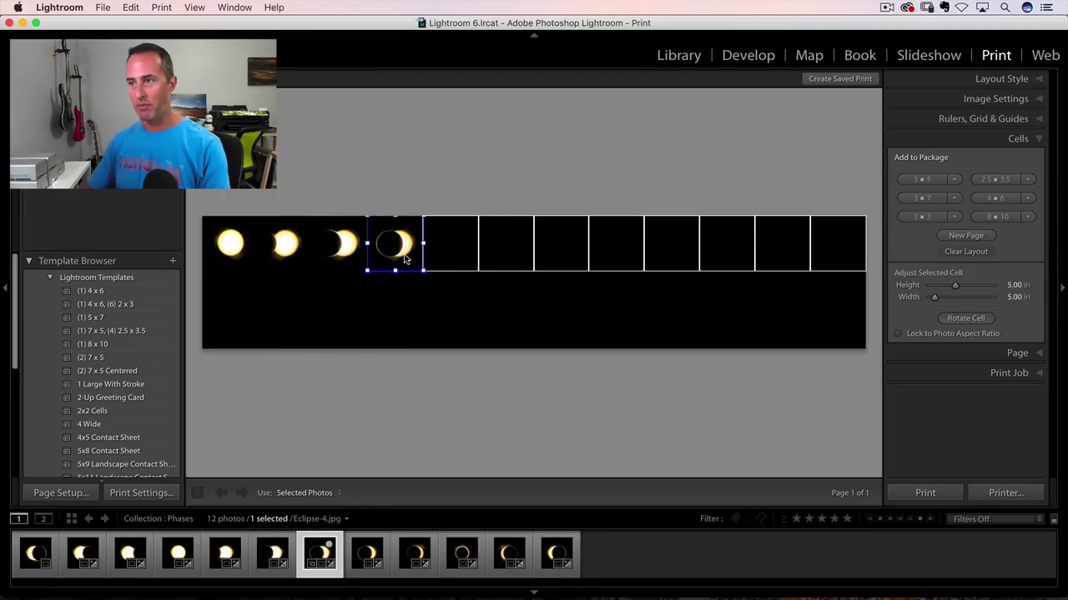
click(342, 253)
drag(340, 250, 380, 251)
key(super+z)
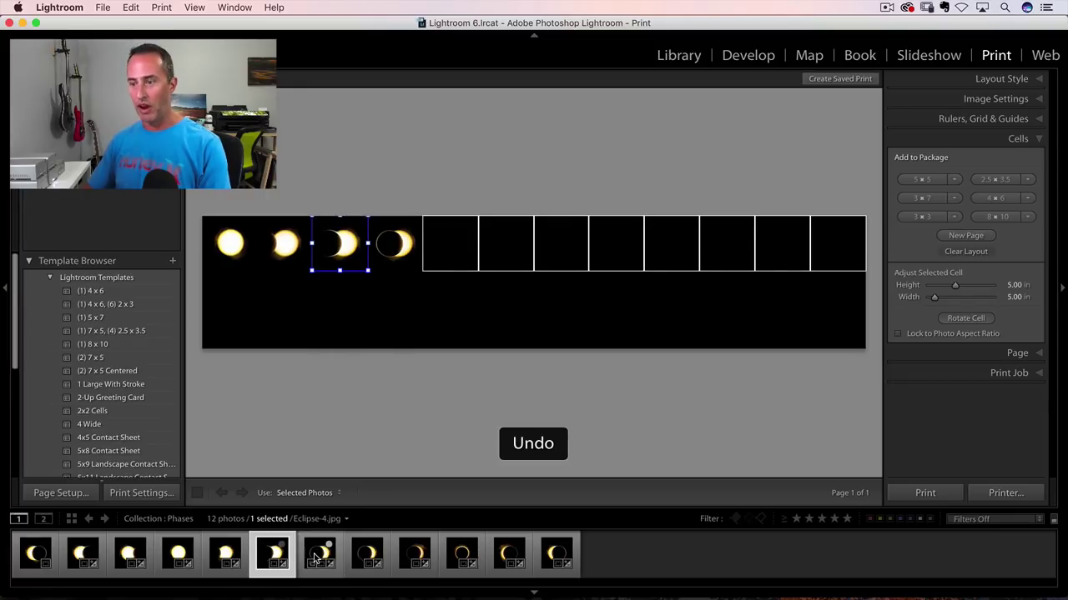
drag(320, 553, 347, 253)
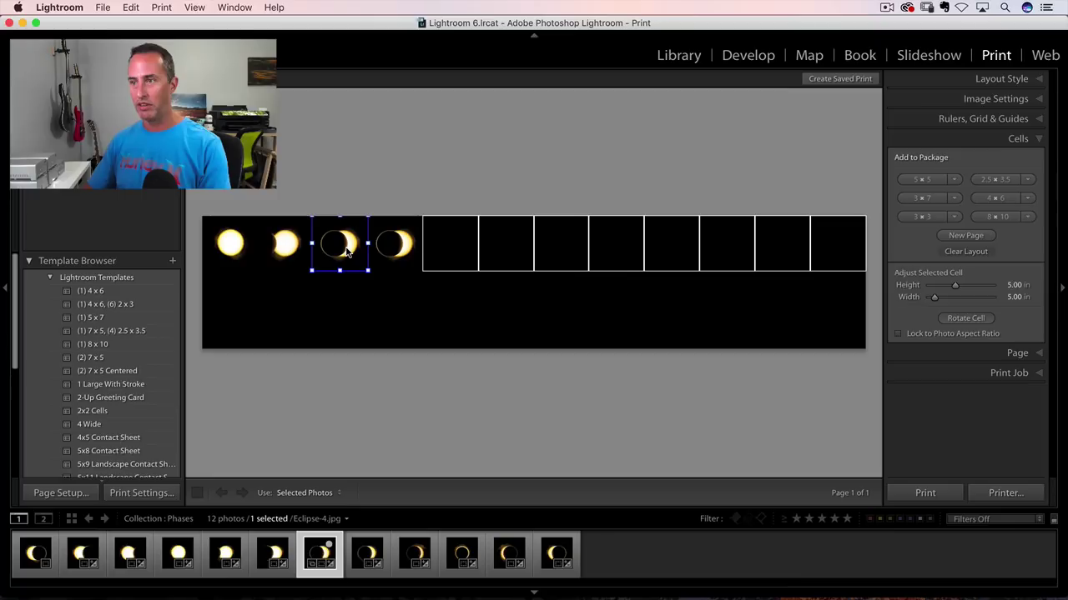
key(super+z)
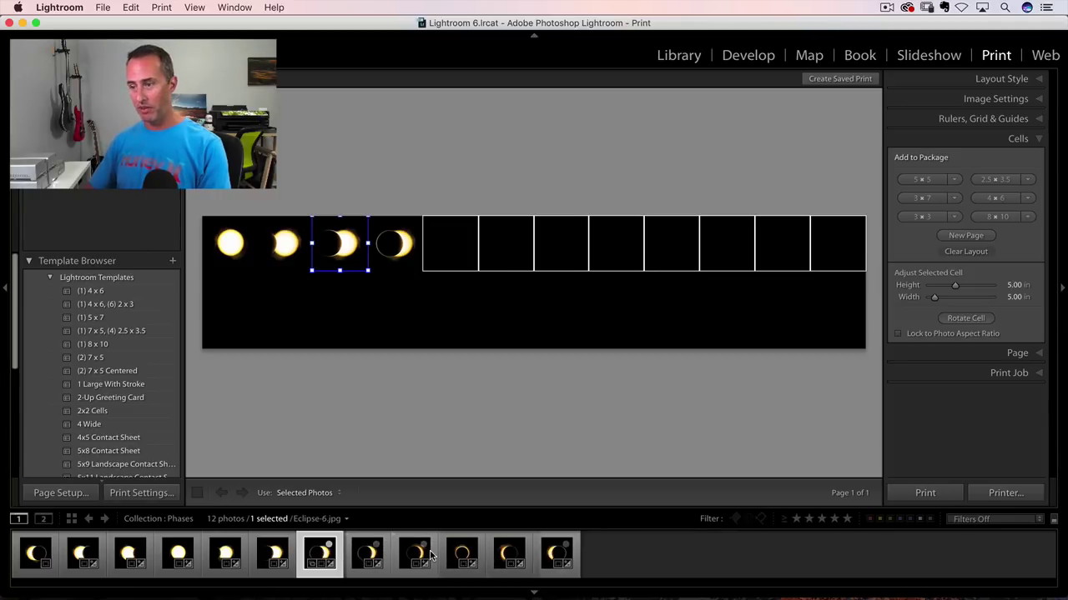
Place the two thinning crescent photos in the fifth and sixth cells and the full ring photo in the seventh
drag(377, 554, 447, 255)
drag(415, 553, 497, 258)
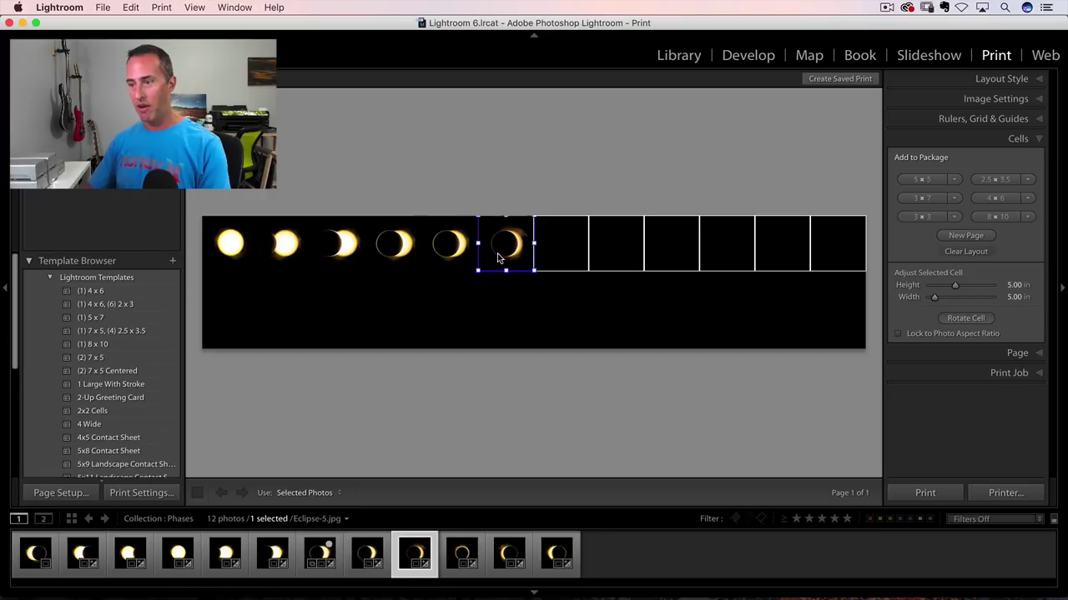
drag(462, 554, 559, 255)
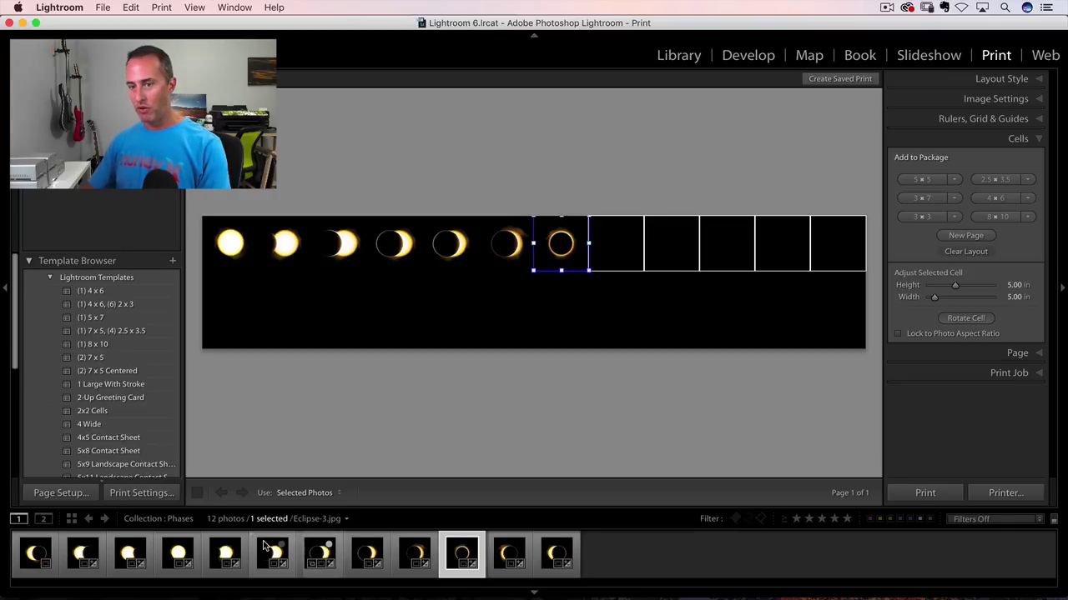
Fill cells eight to twelve with the last two filmstrip photos, followed by the first three, so the crescents grow after the ring
drag(557, 554, 627, 251)
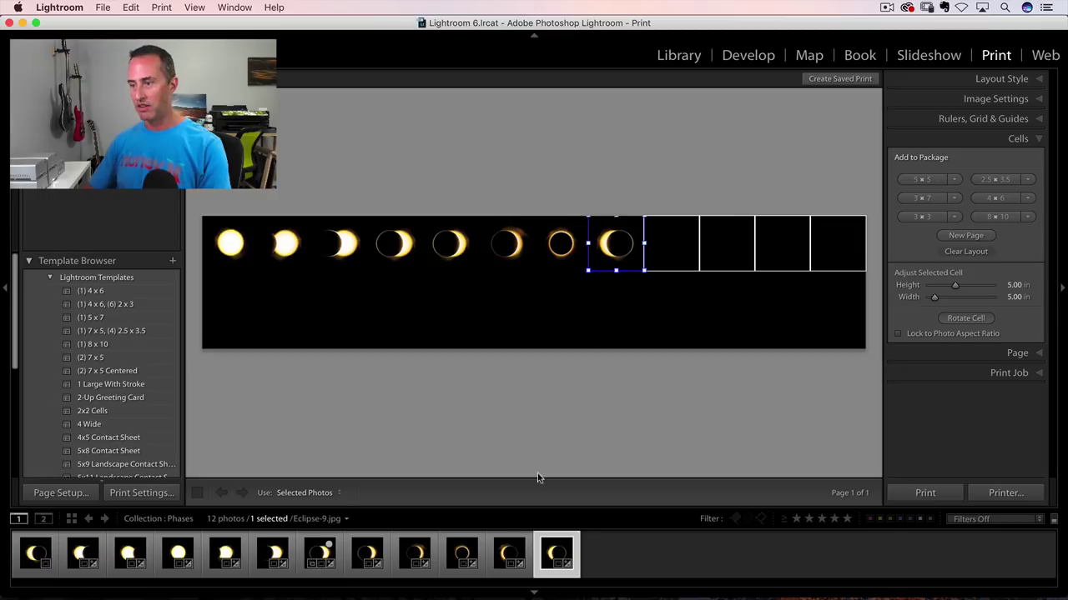
drag(510, 557, 621, 244)
drag(558, 554, 664, 243)
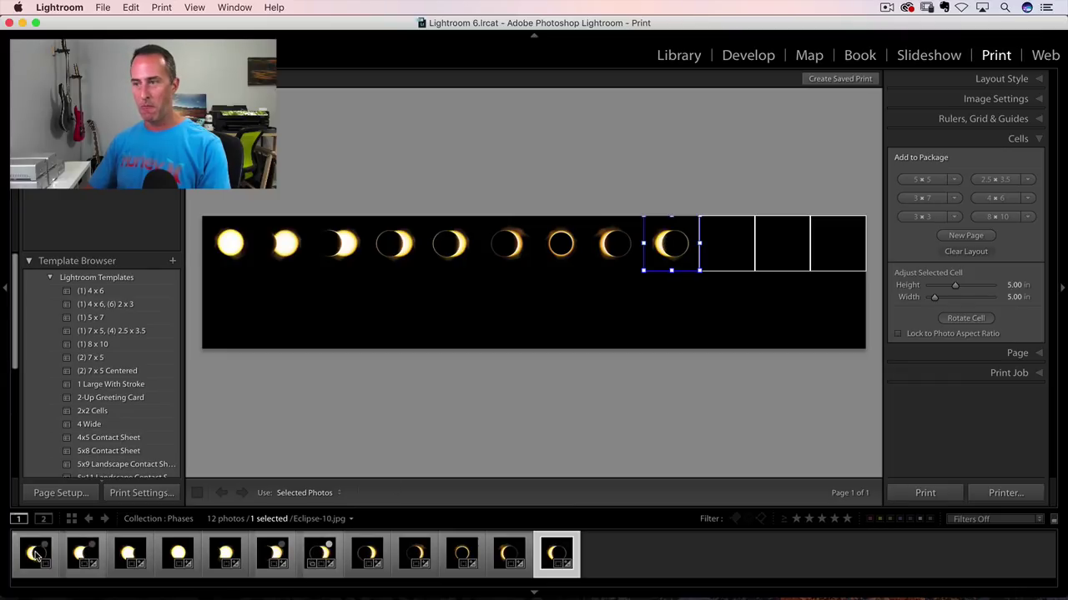
drag(38, 557, 711, 267)
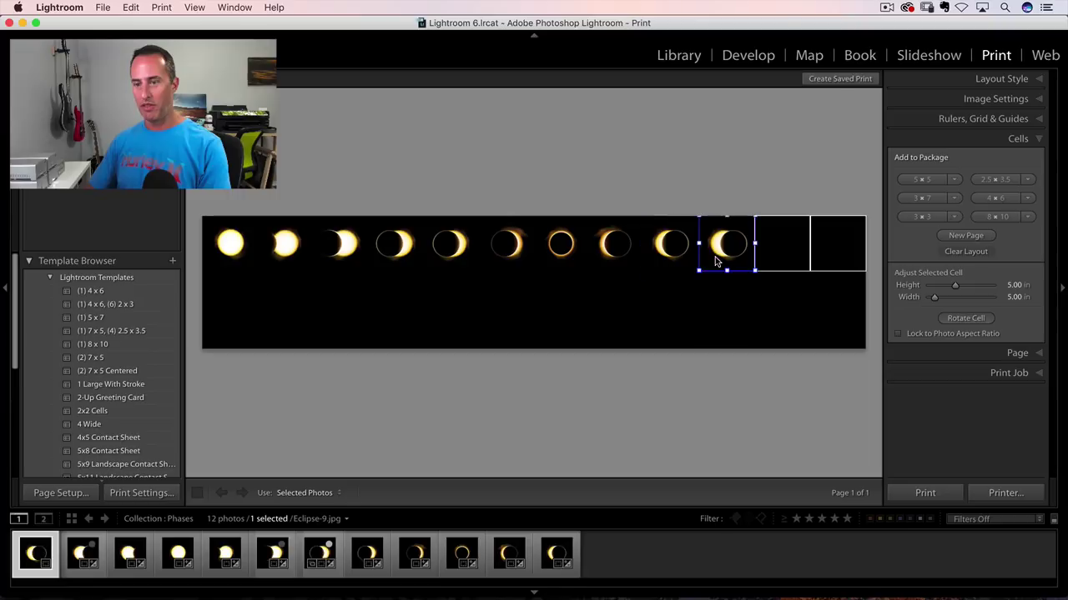
drag(37, 555, 782, 244)
drag(141, 543, 834, 244)
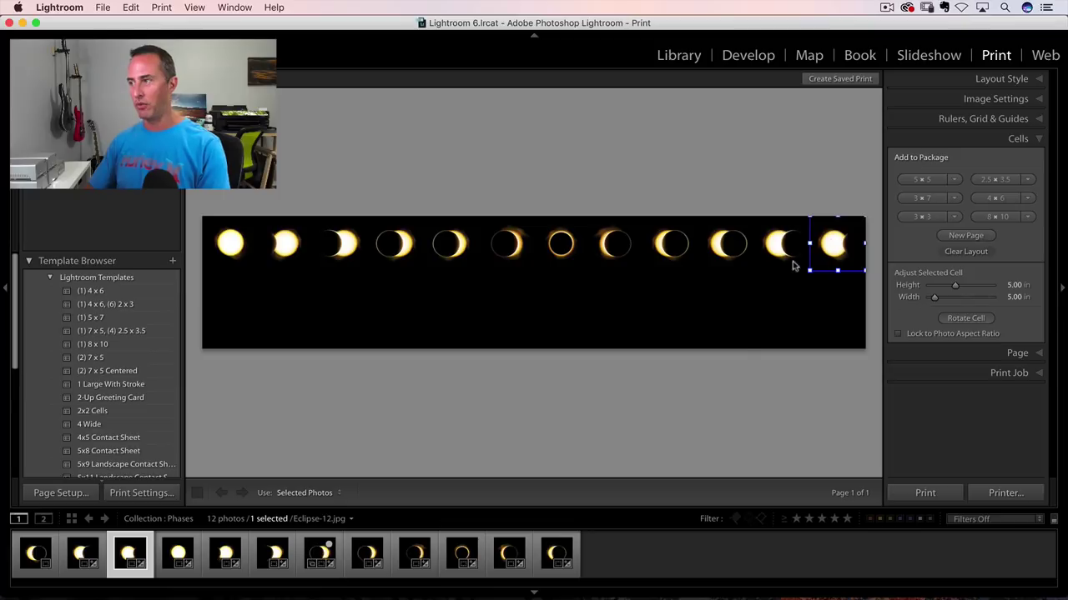
click(734, 381)
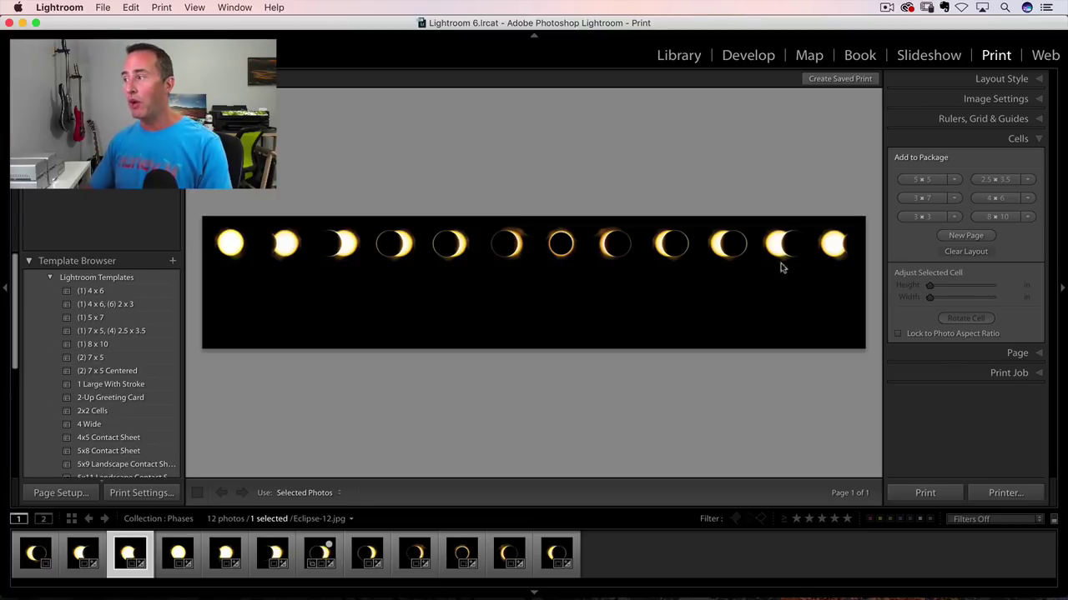
Enable the SOLAR ECLIPSE 2017 identity plate on the page and style its Helvetica Neue text as UltraLight at size 12
click(1010, 353)
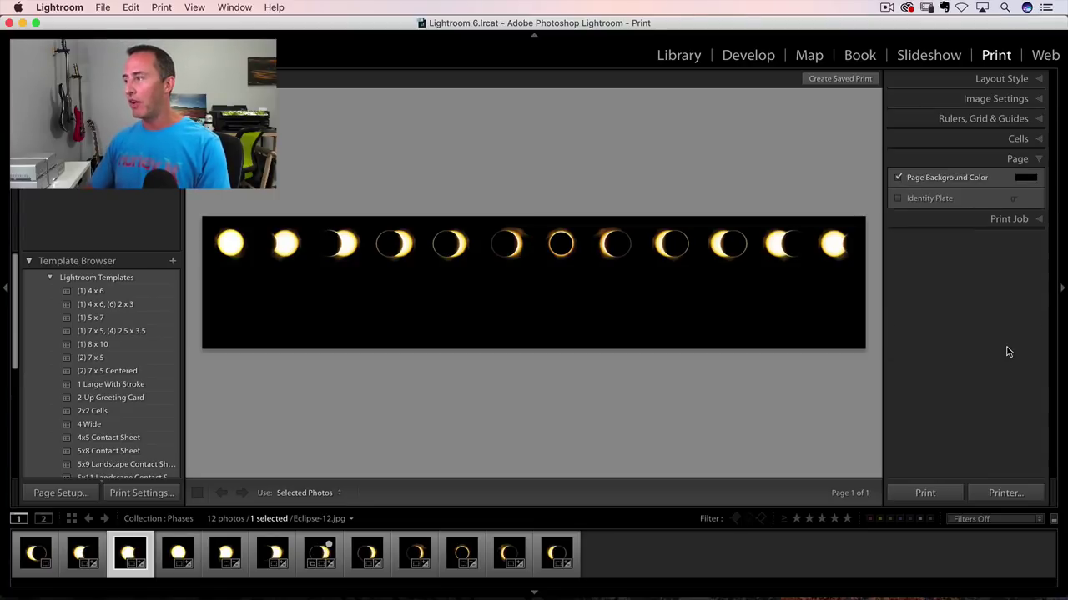
click(934, 199)
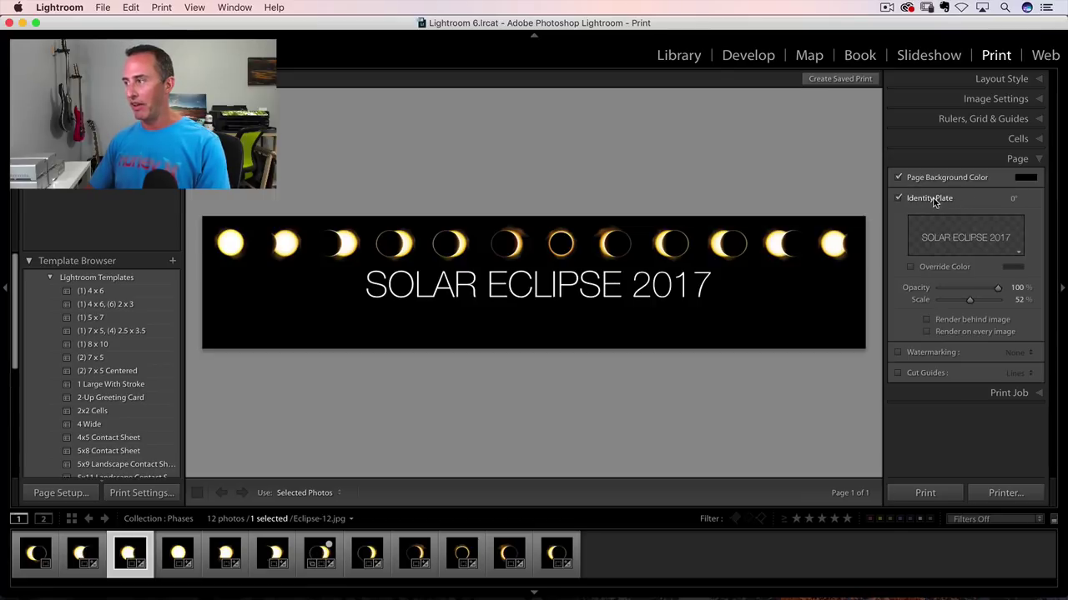
click(965, 241)
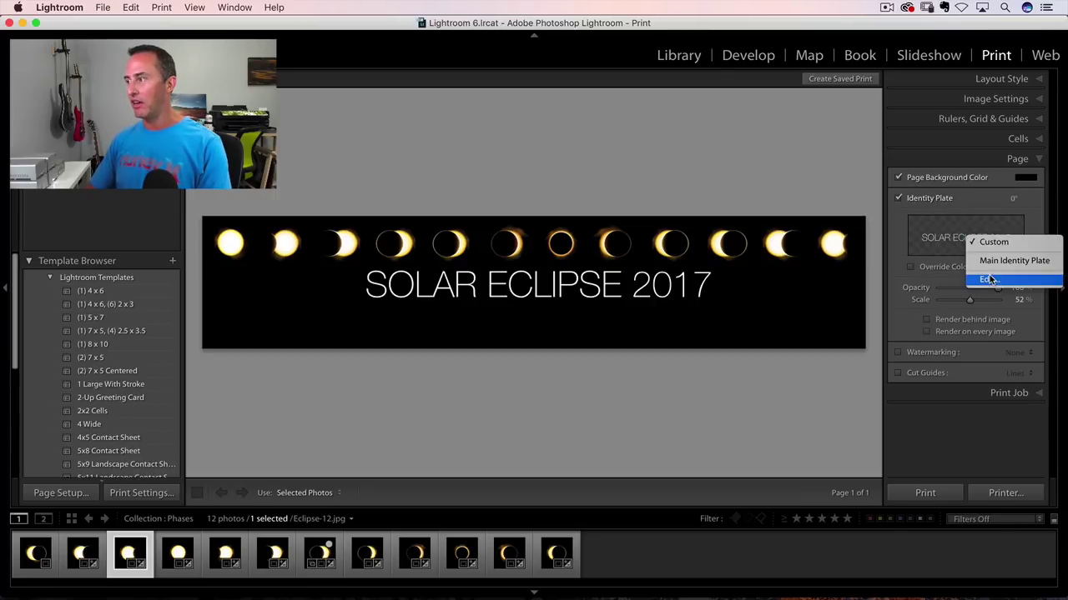
click(990, 280)
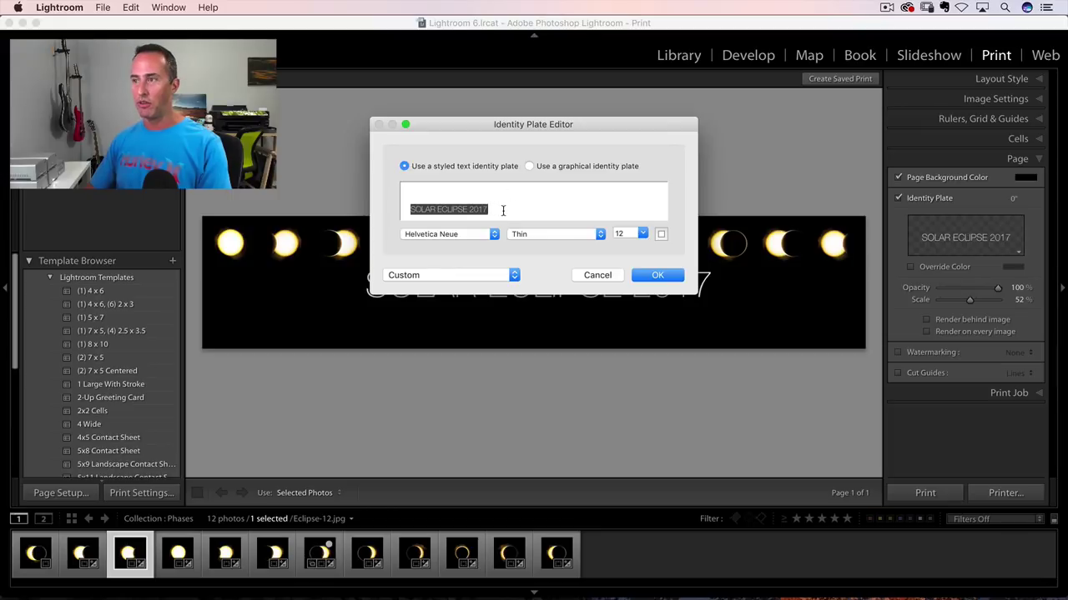
click(539, 233)
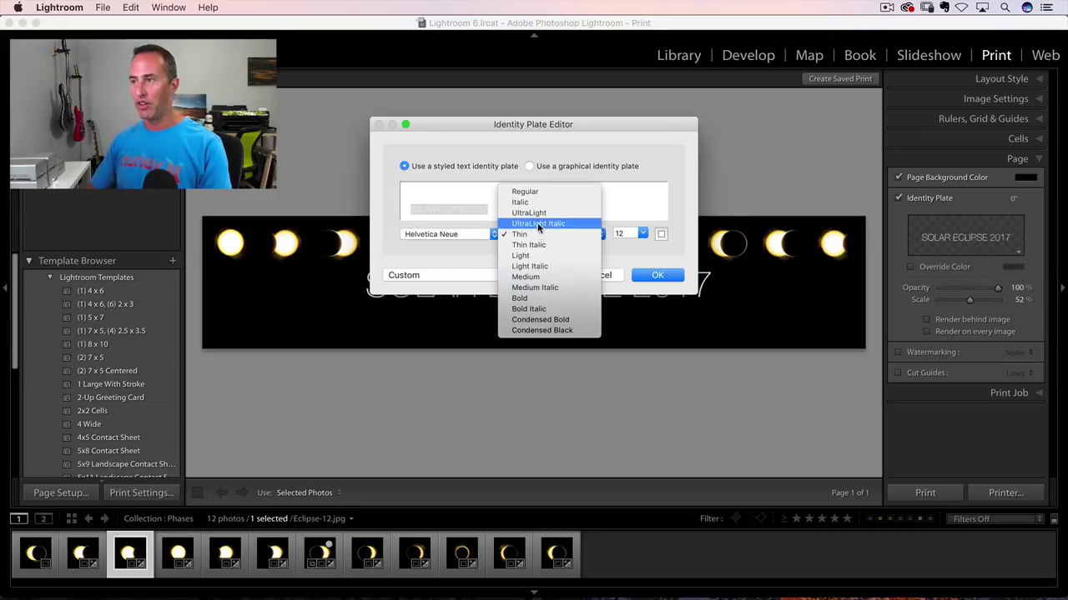
click(540, 212)
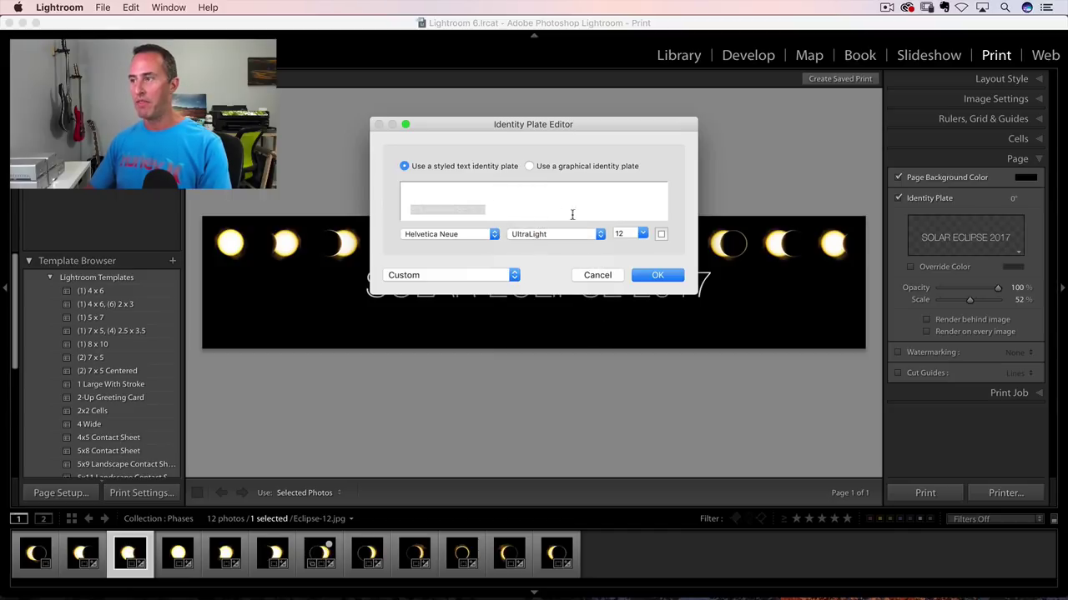
click(642, 234)
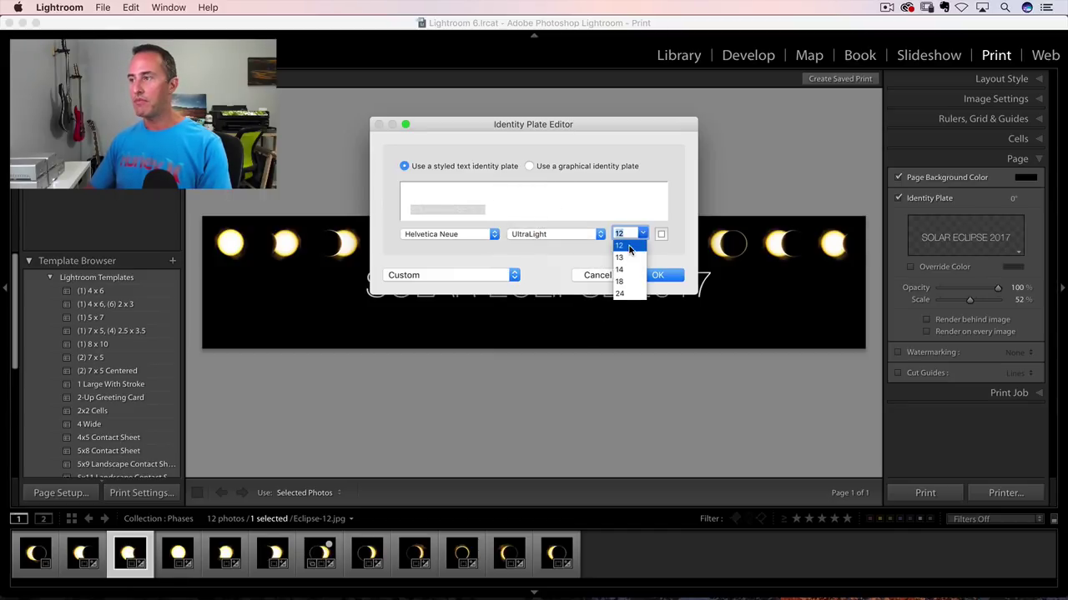
click(632, 250)
click(658, 274)
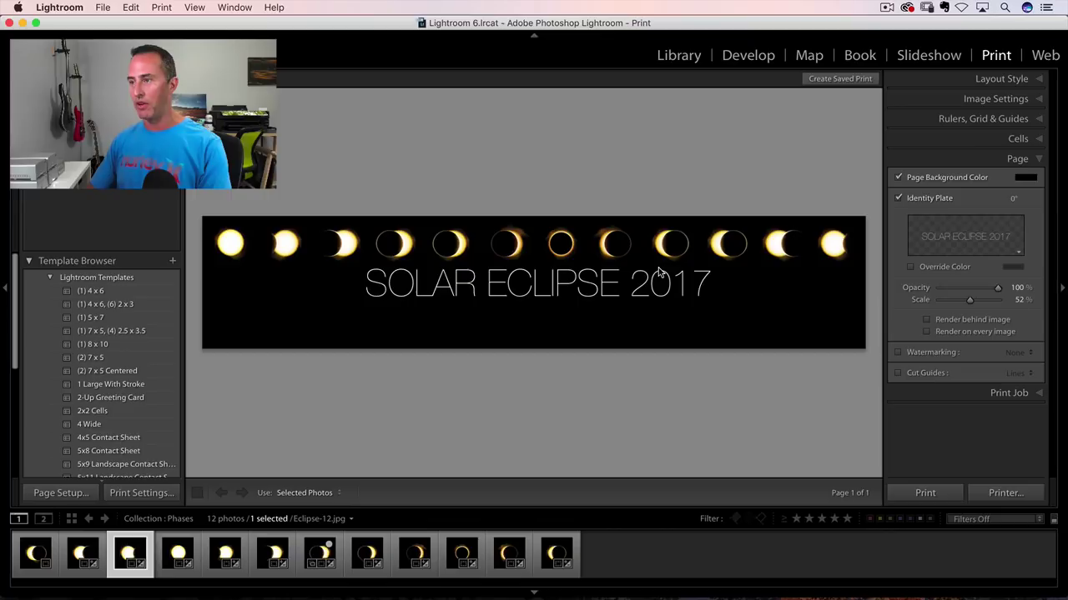
Move the SOLAR ECLIPSE 2017 text lower below the photo row, scale it to 34% and centre it horizontally on the page
drag(594, 284, 589, 306)
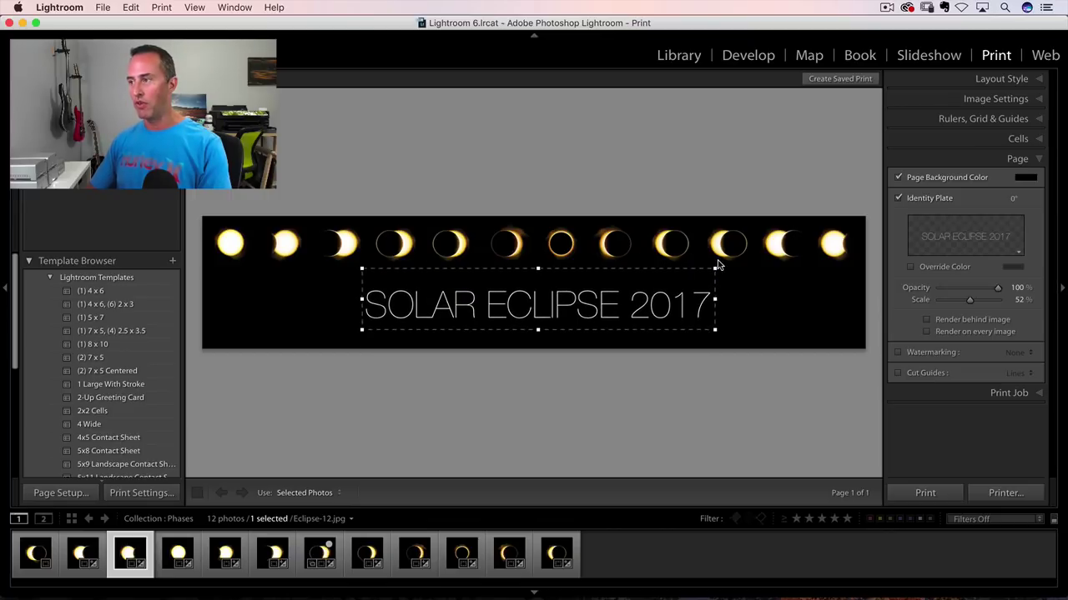
drag(709, 270, 658, 288)
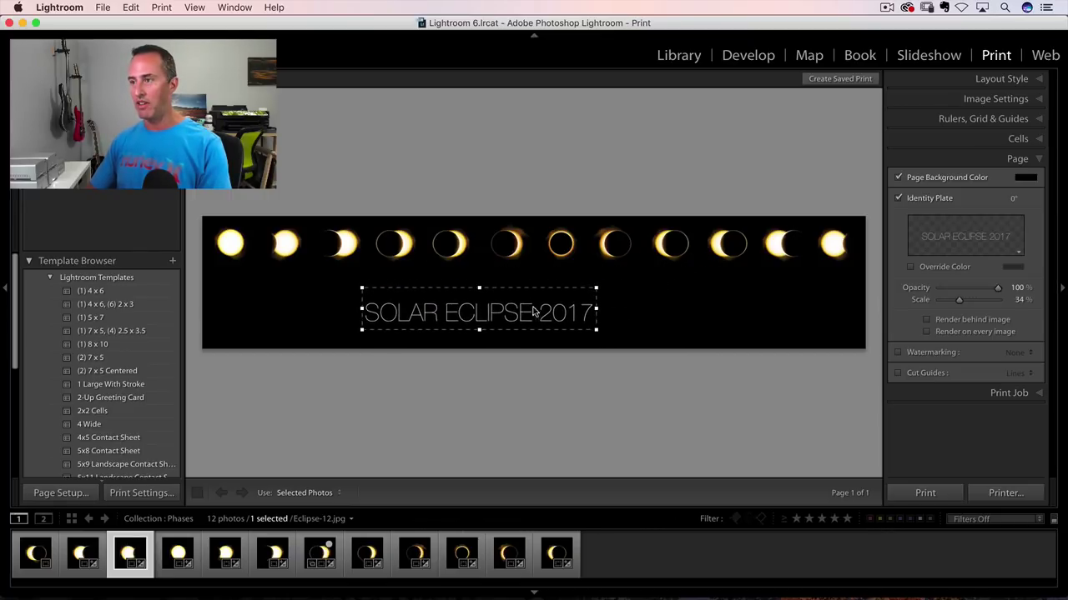
drag(506, 315, 548, 315)
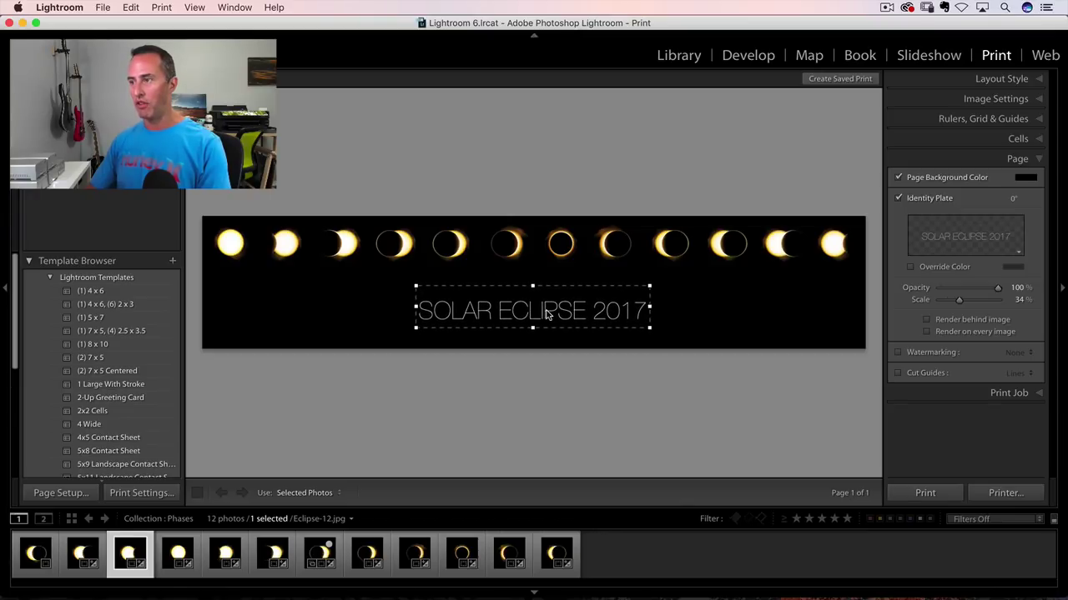
click(702, 313)
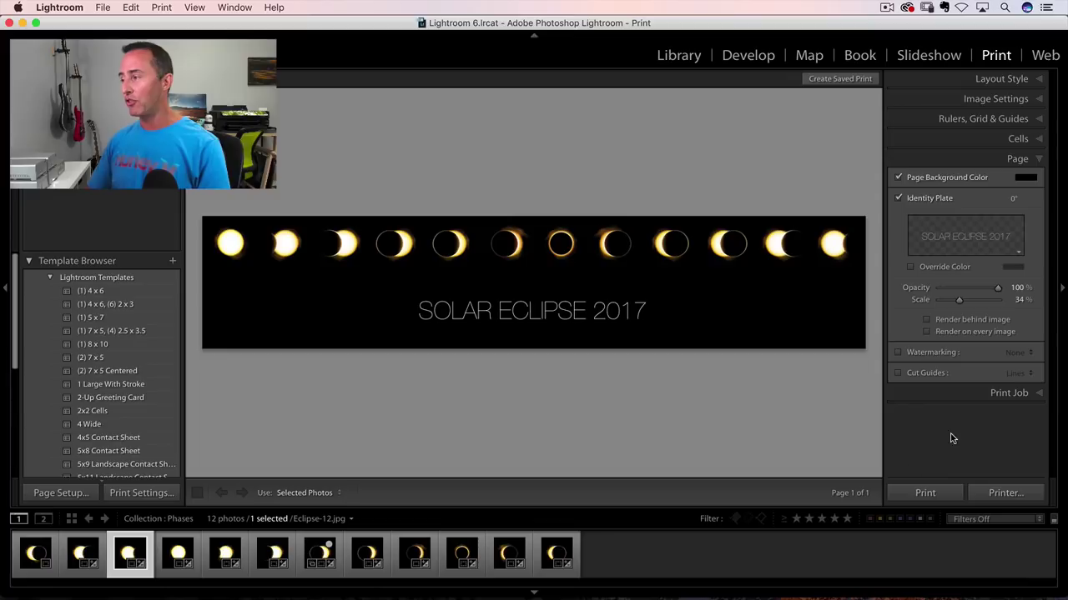
Set the print job to output a JPEG file and its JPEG quality to 80
click(1021, 393)
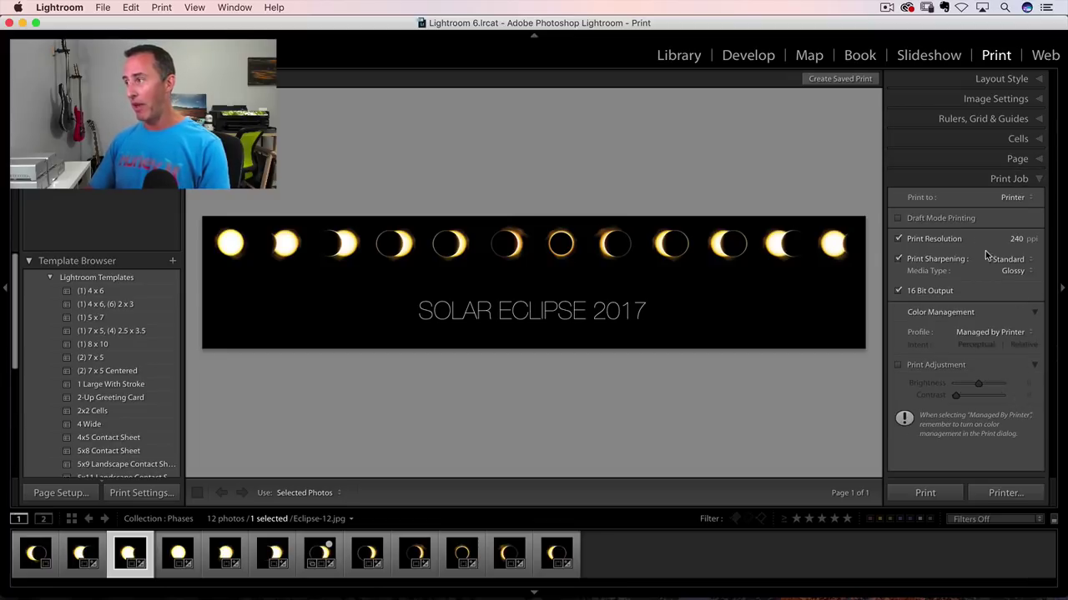
click(1012, 198)
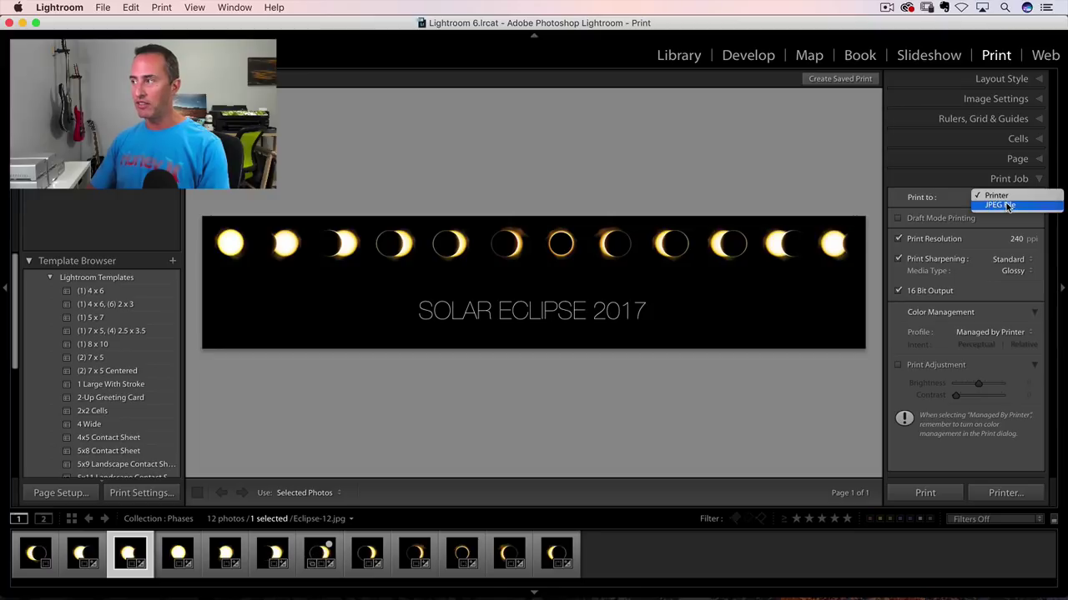
click(1005, 204)
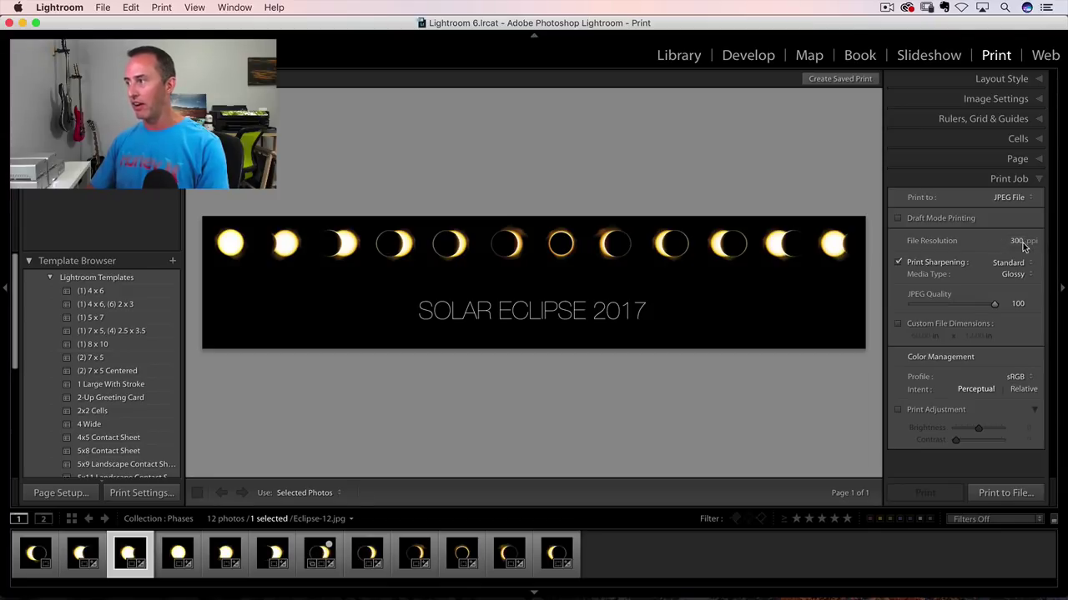
drag(986, 306, 979, 306)
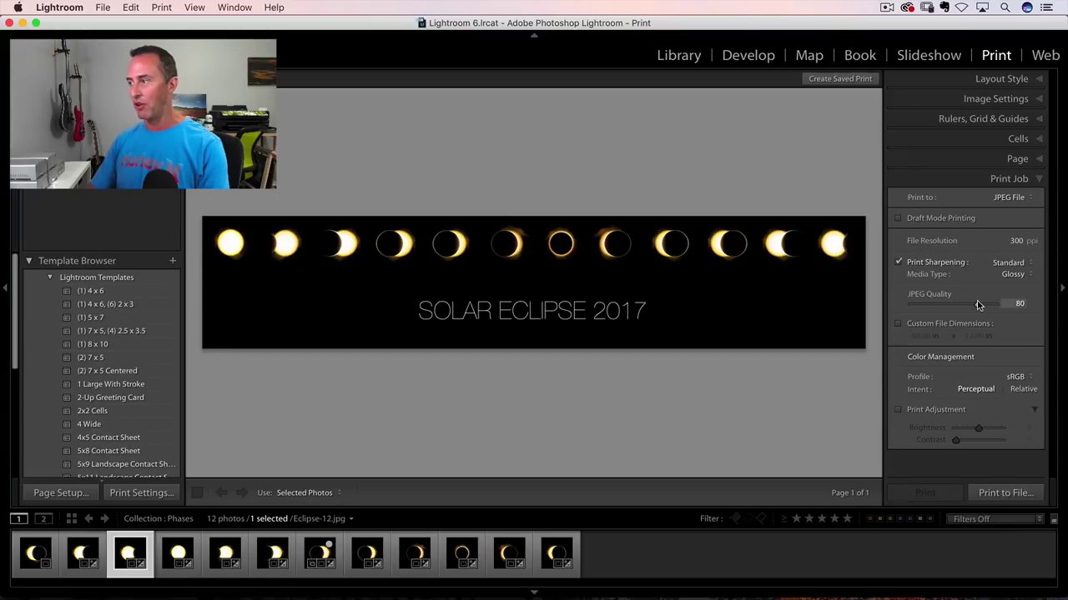